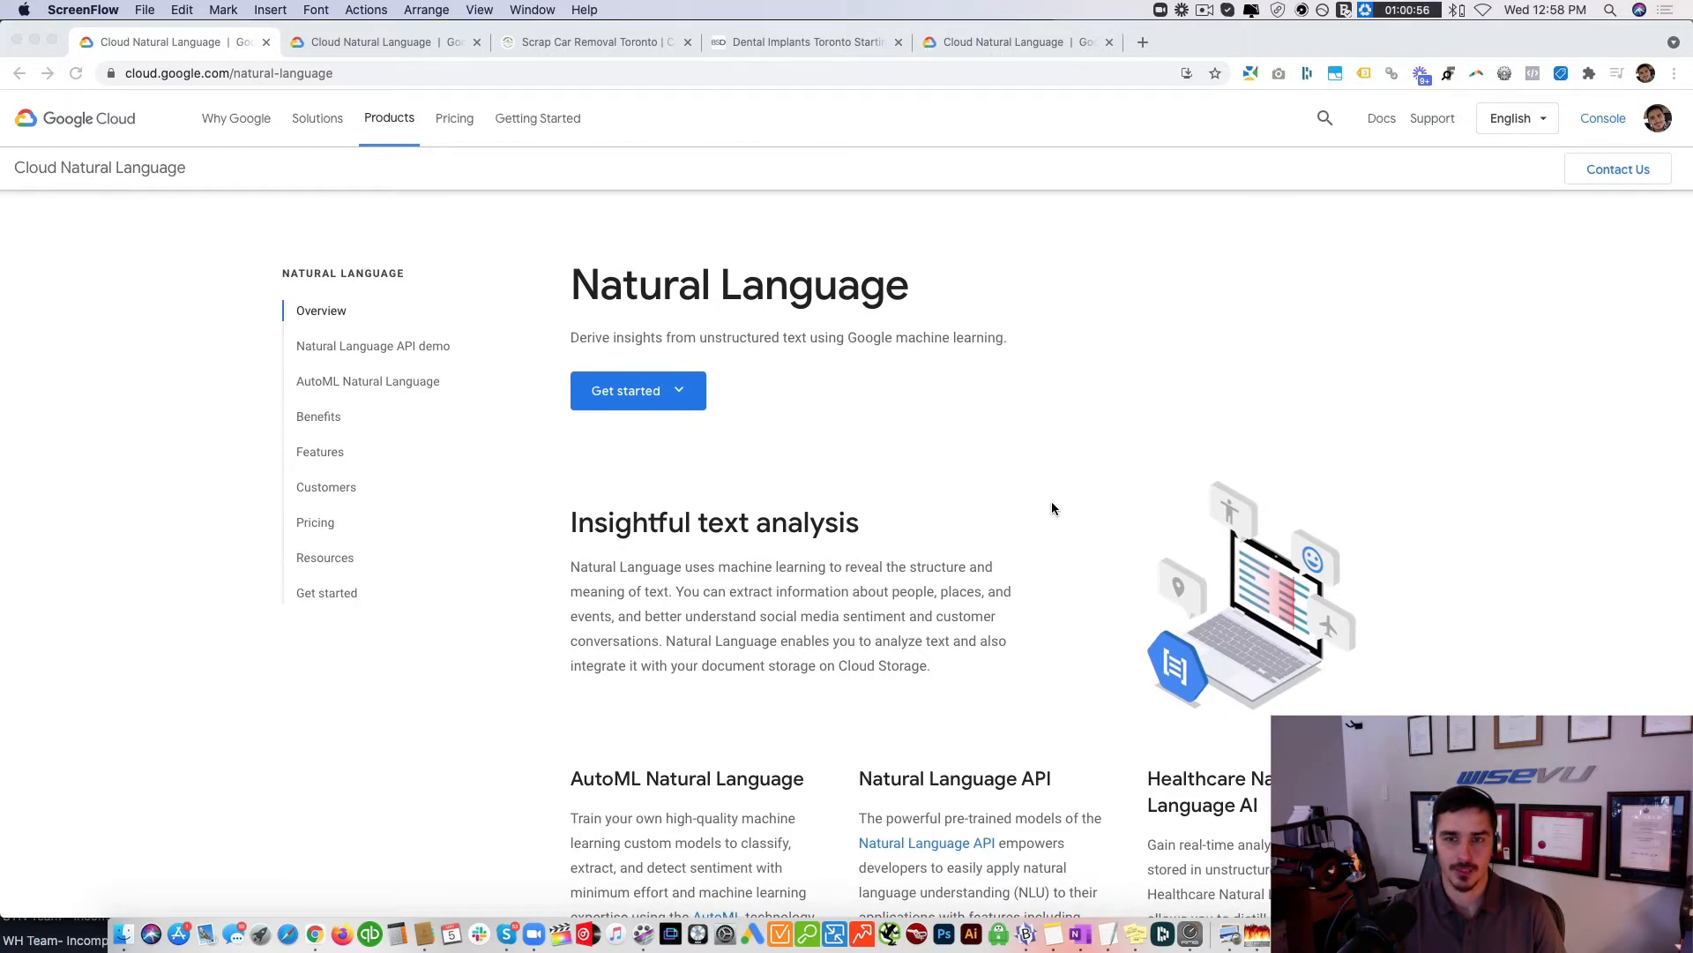
Step: View the Natural Language API demo input and the scrap car removal and dental implants home pages
scroll(1072, 504, "down", 10)
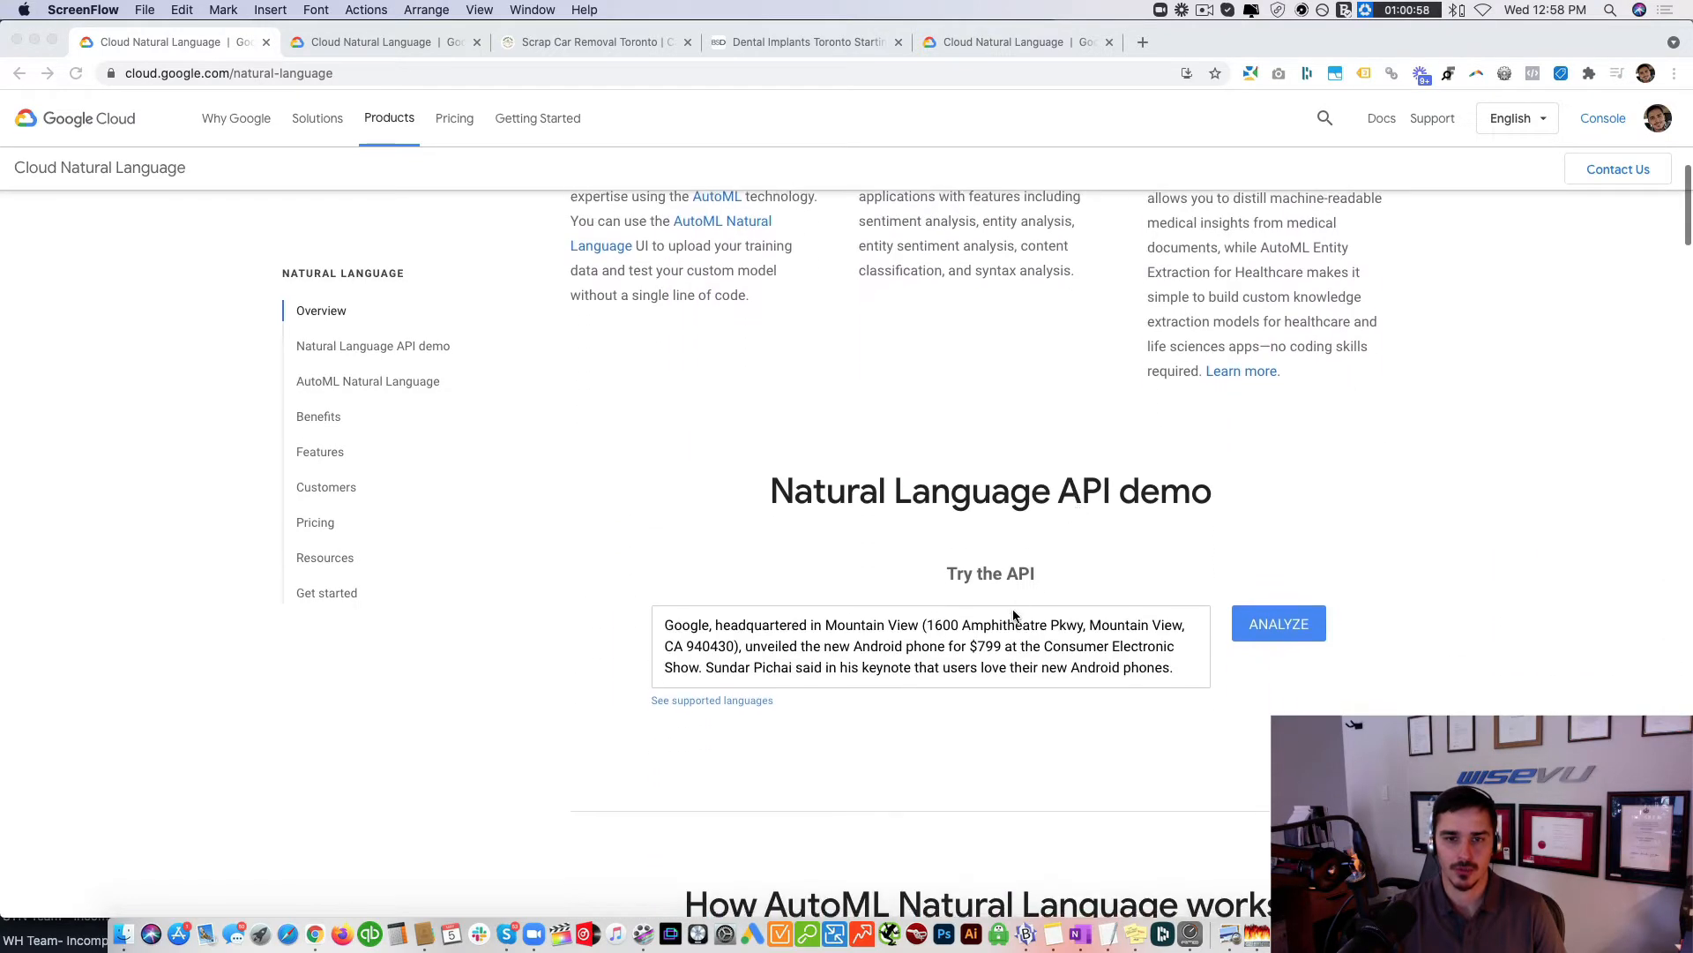
left_click(961, 641)
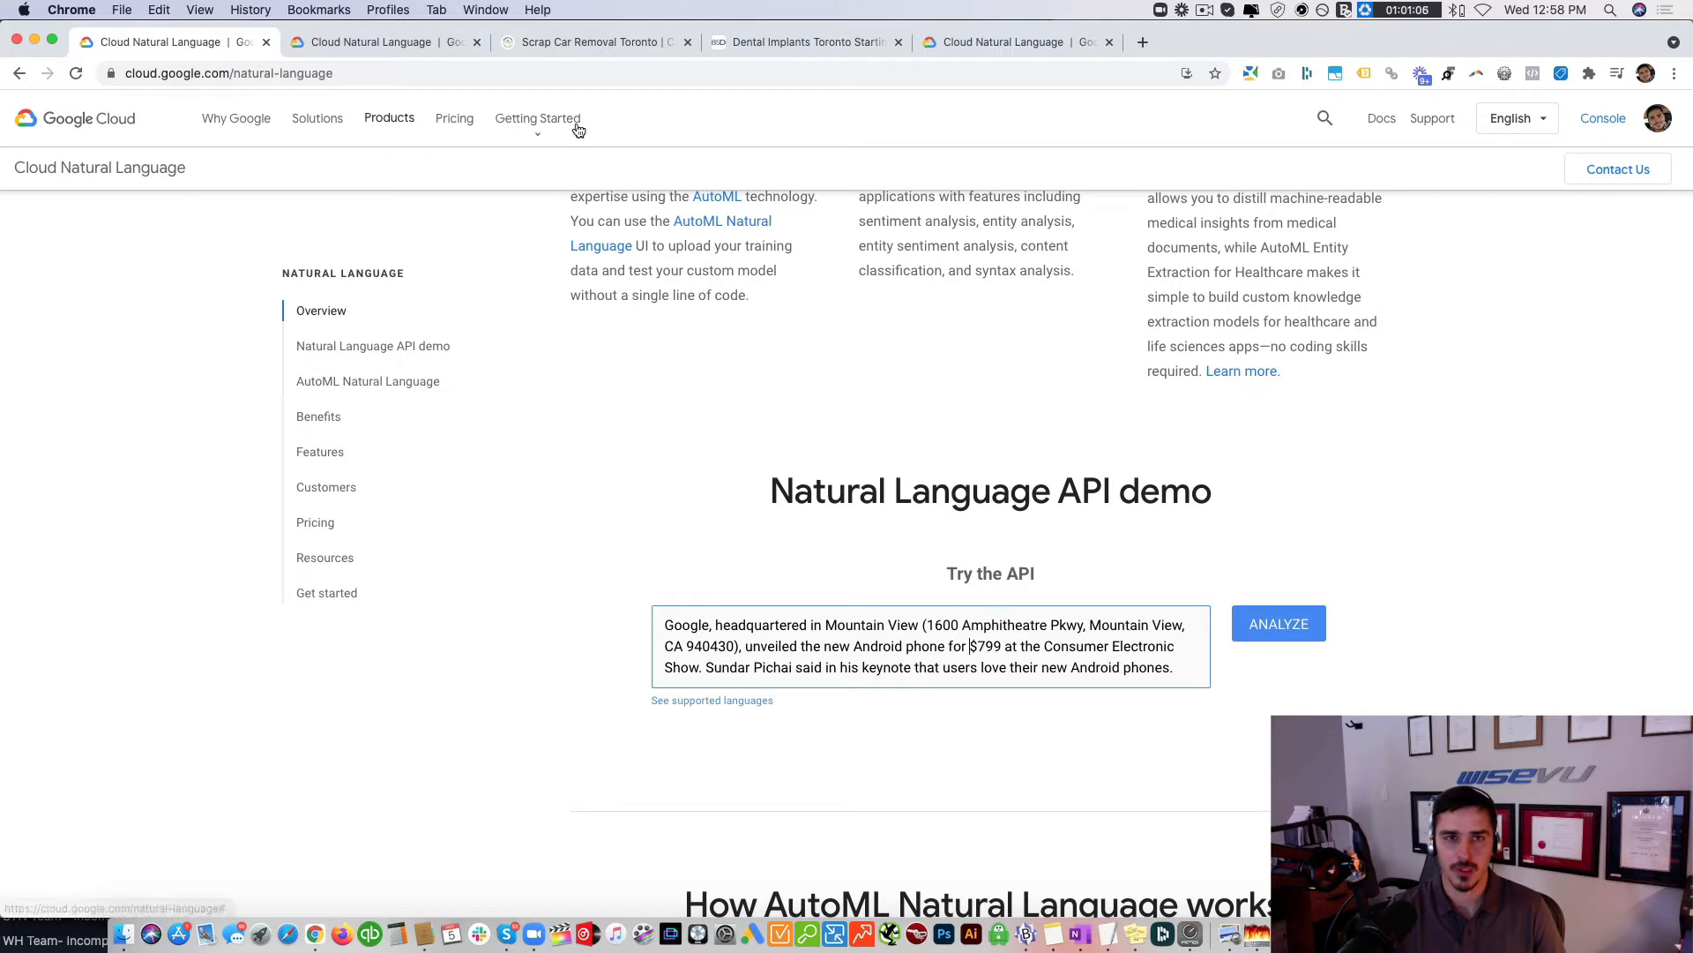
left_click(573, 42)
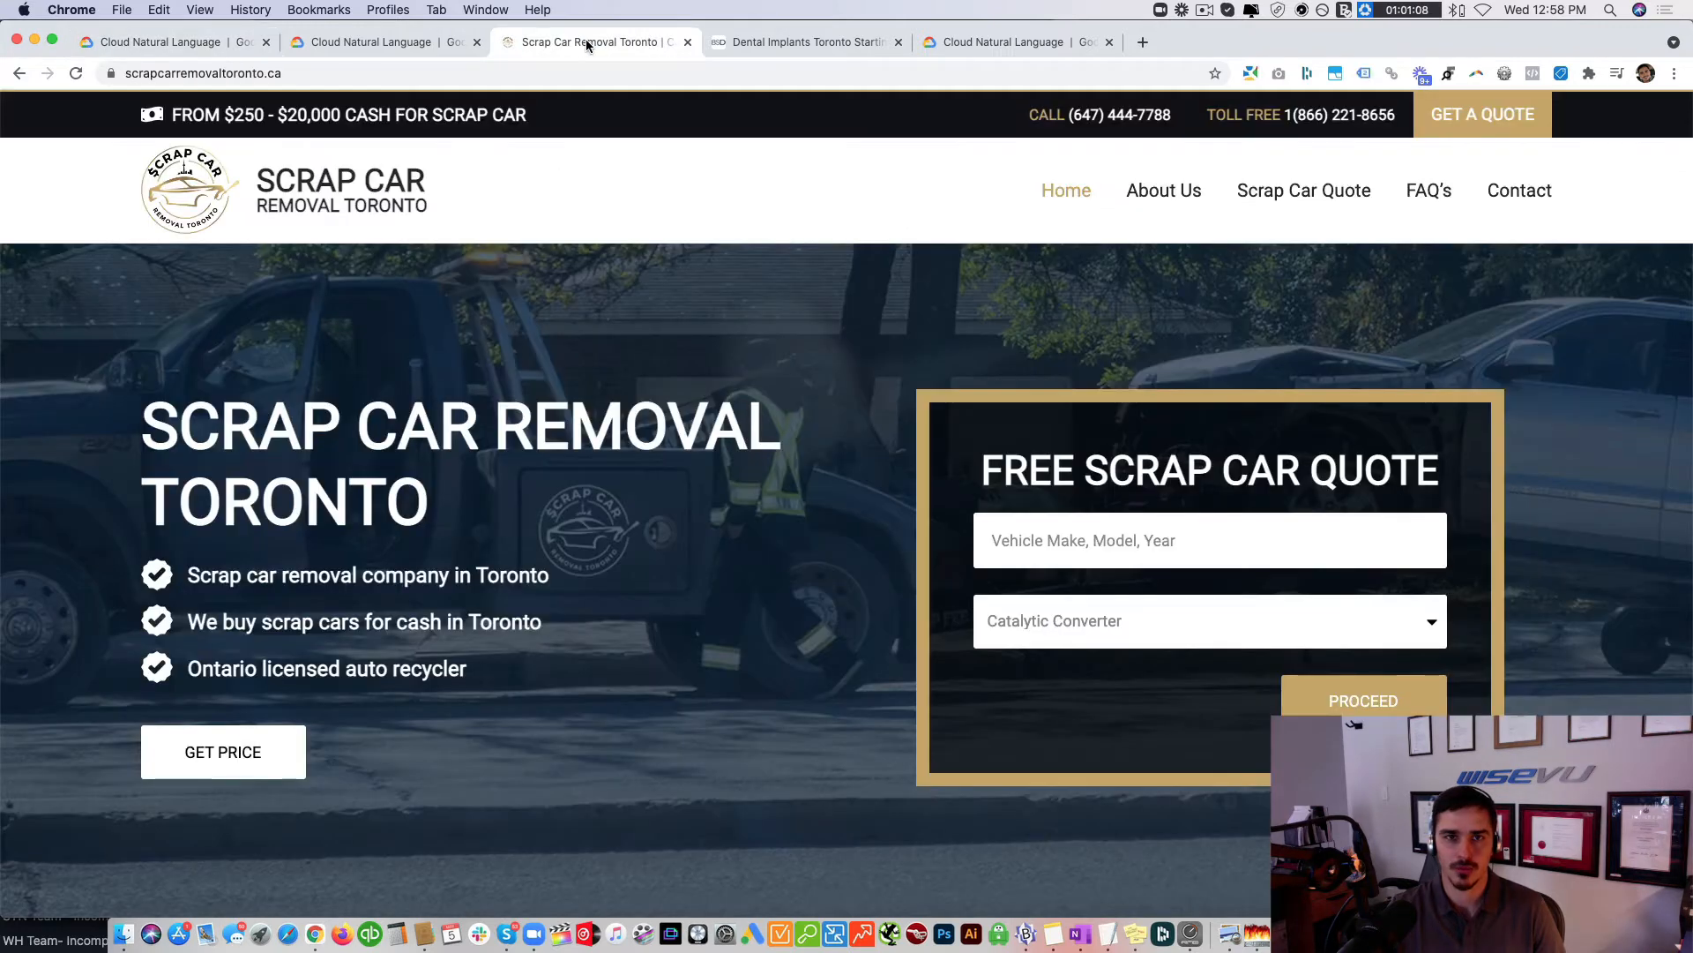
left_click(792, 40)
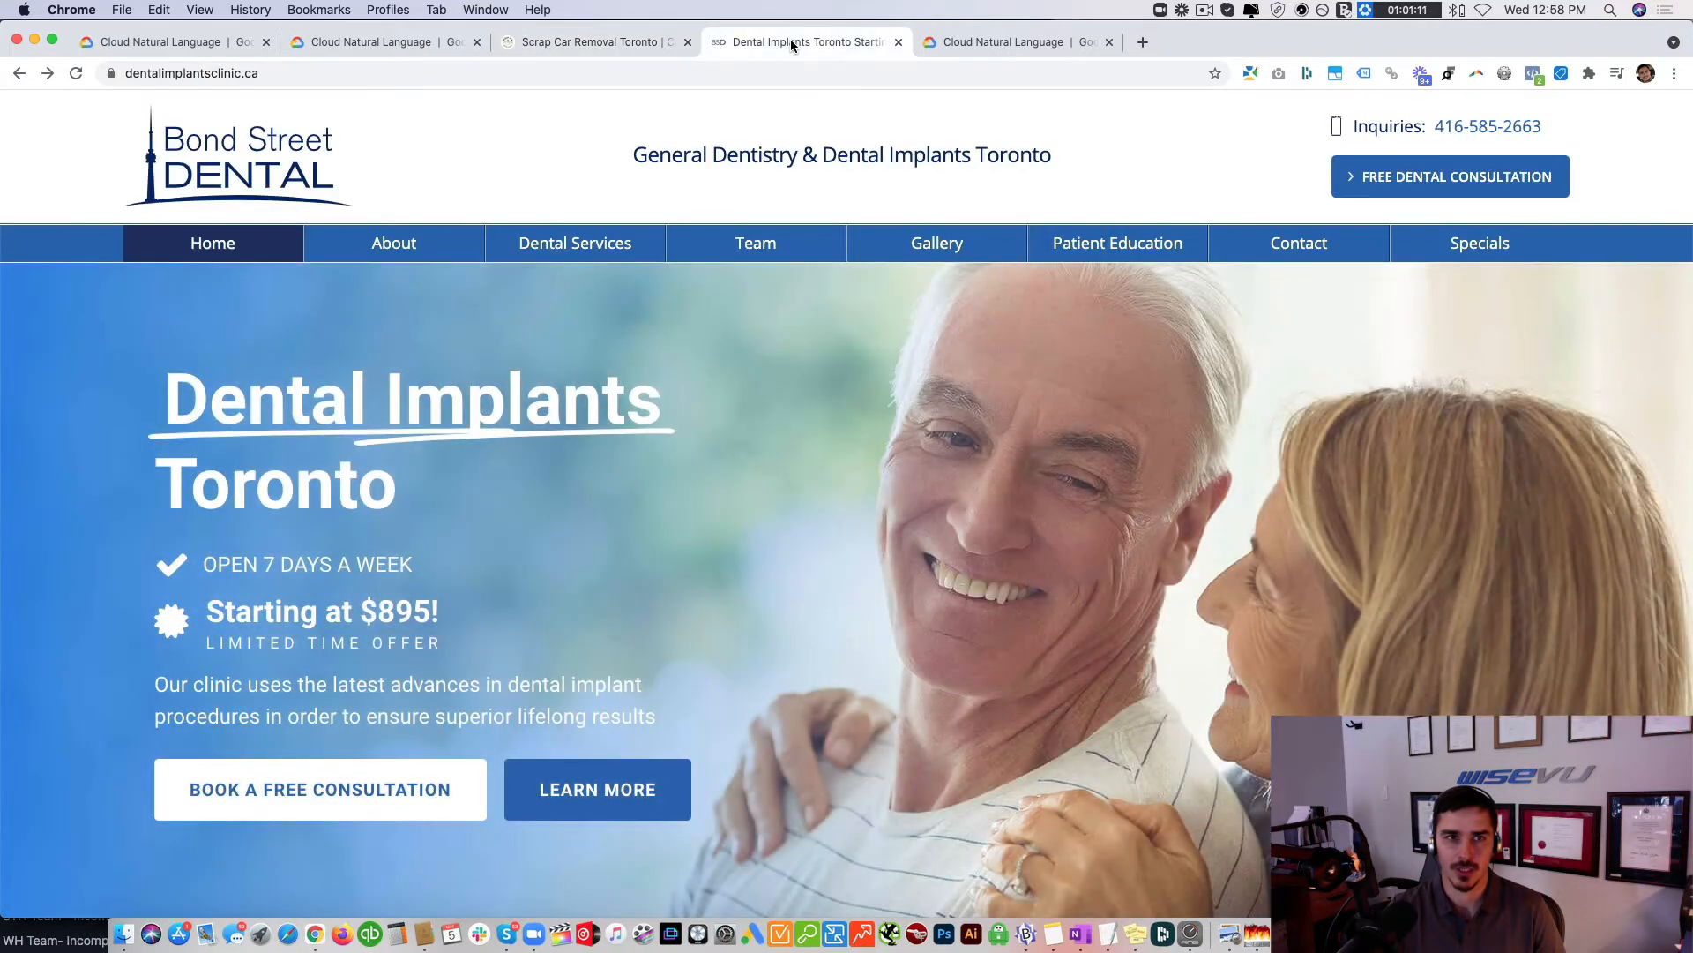
Step: Open the text-only version of Google's cached copy of scrapcarremovaltoronto.ca
left_click(616, 42)
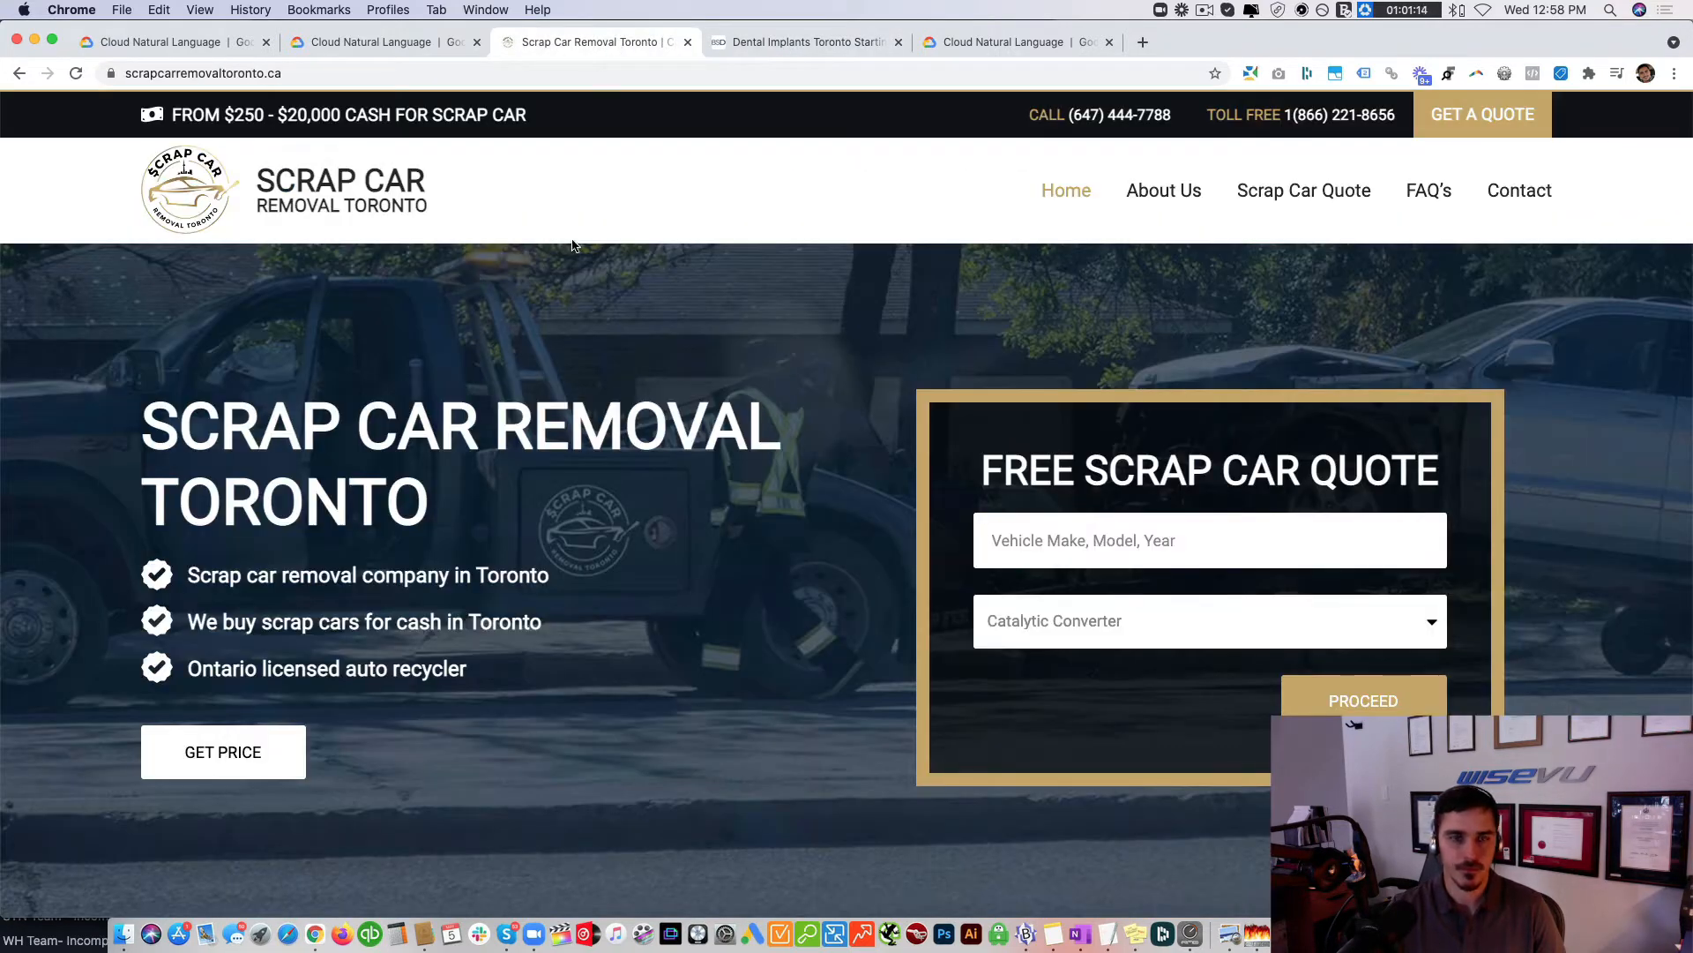
right_click(628, 188)
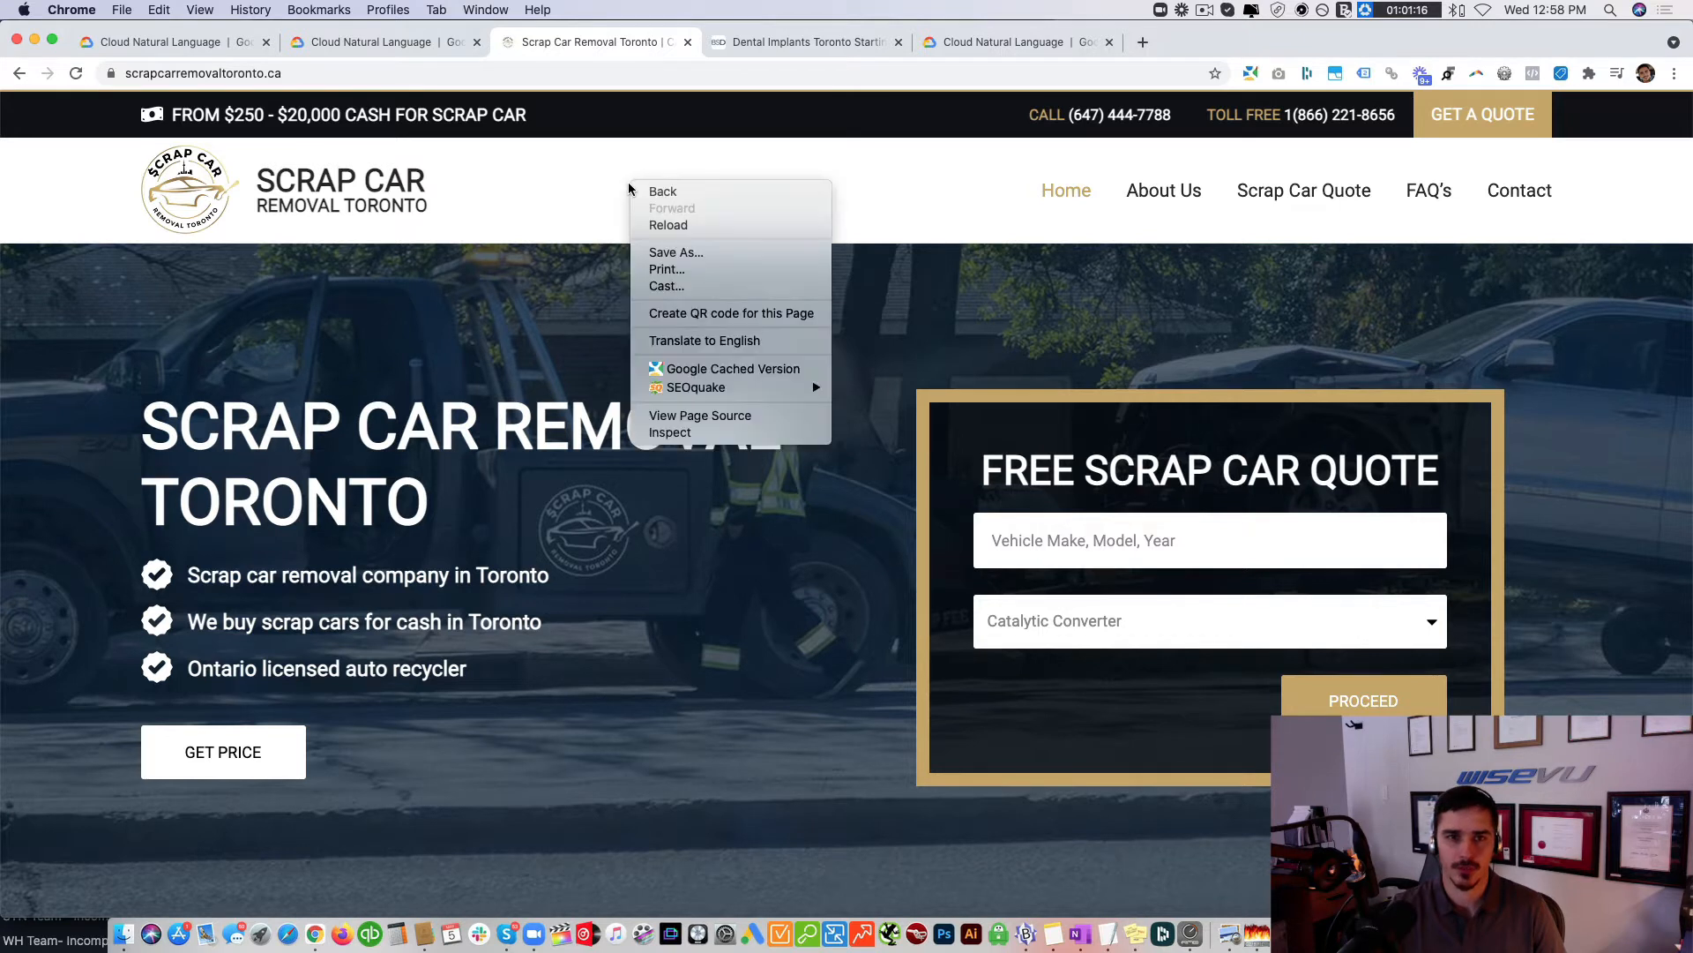
left_click(734, 370)
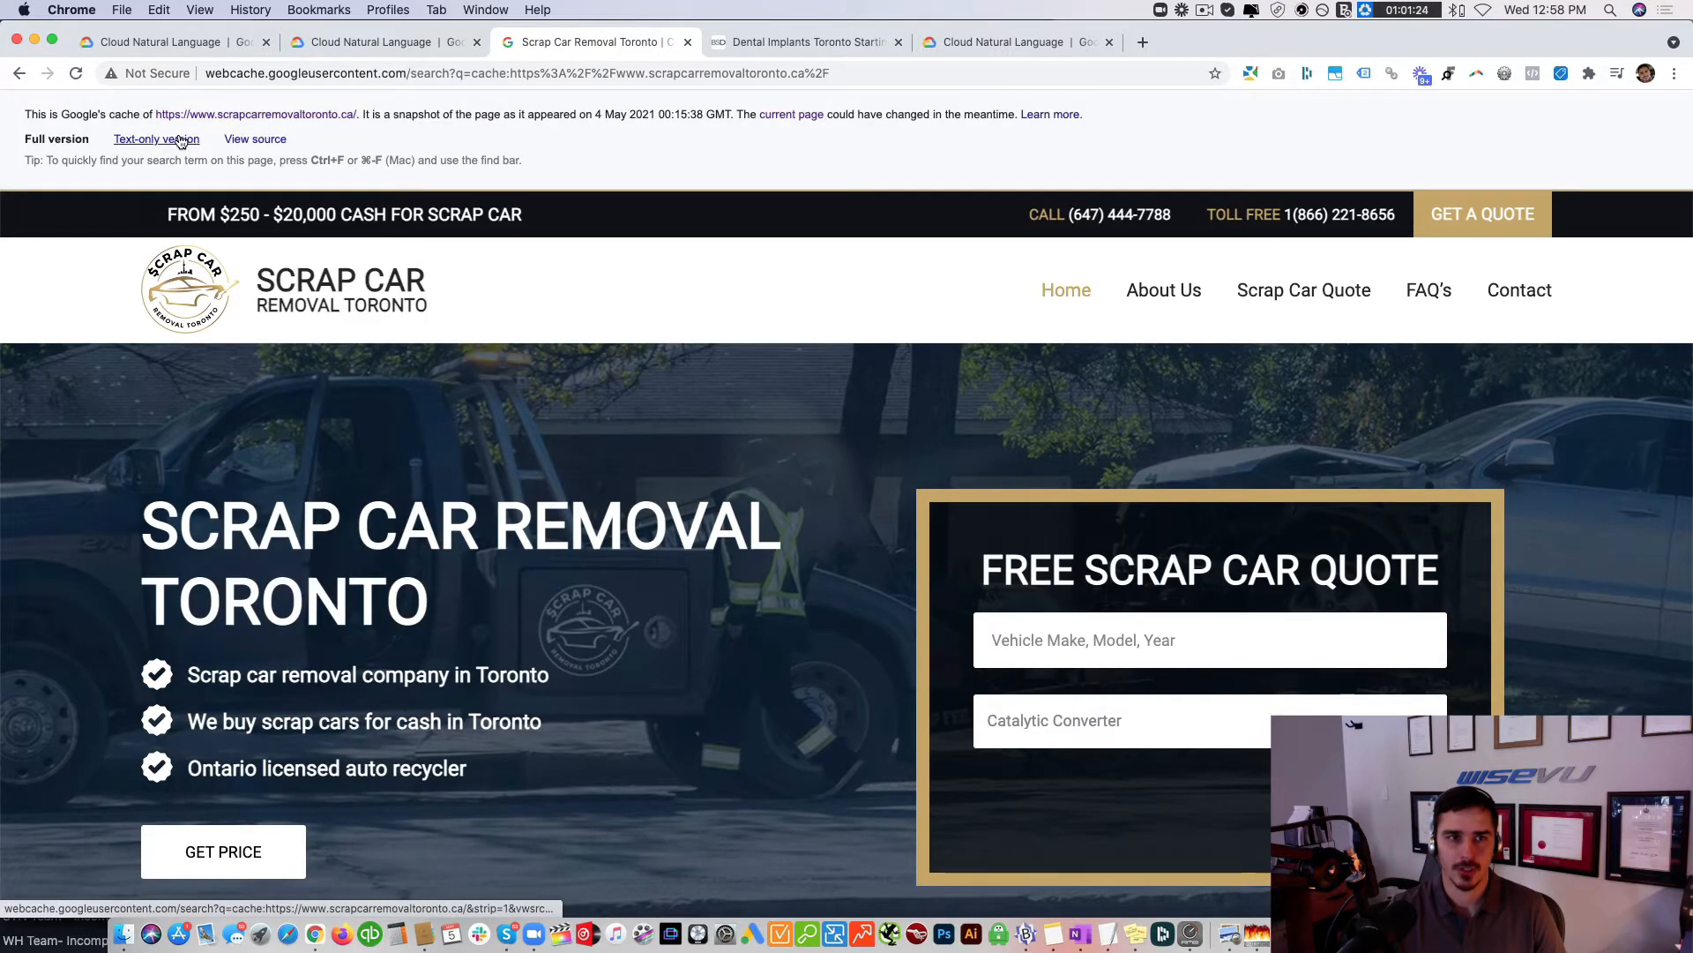
left_click(159, 140)
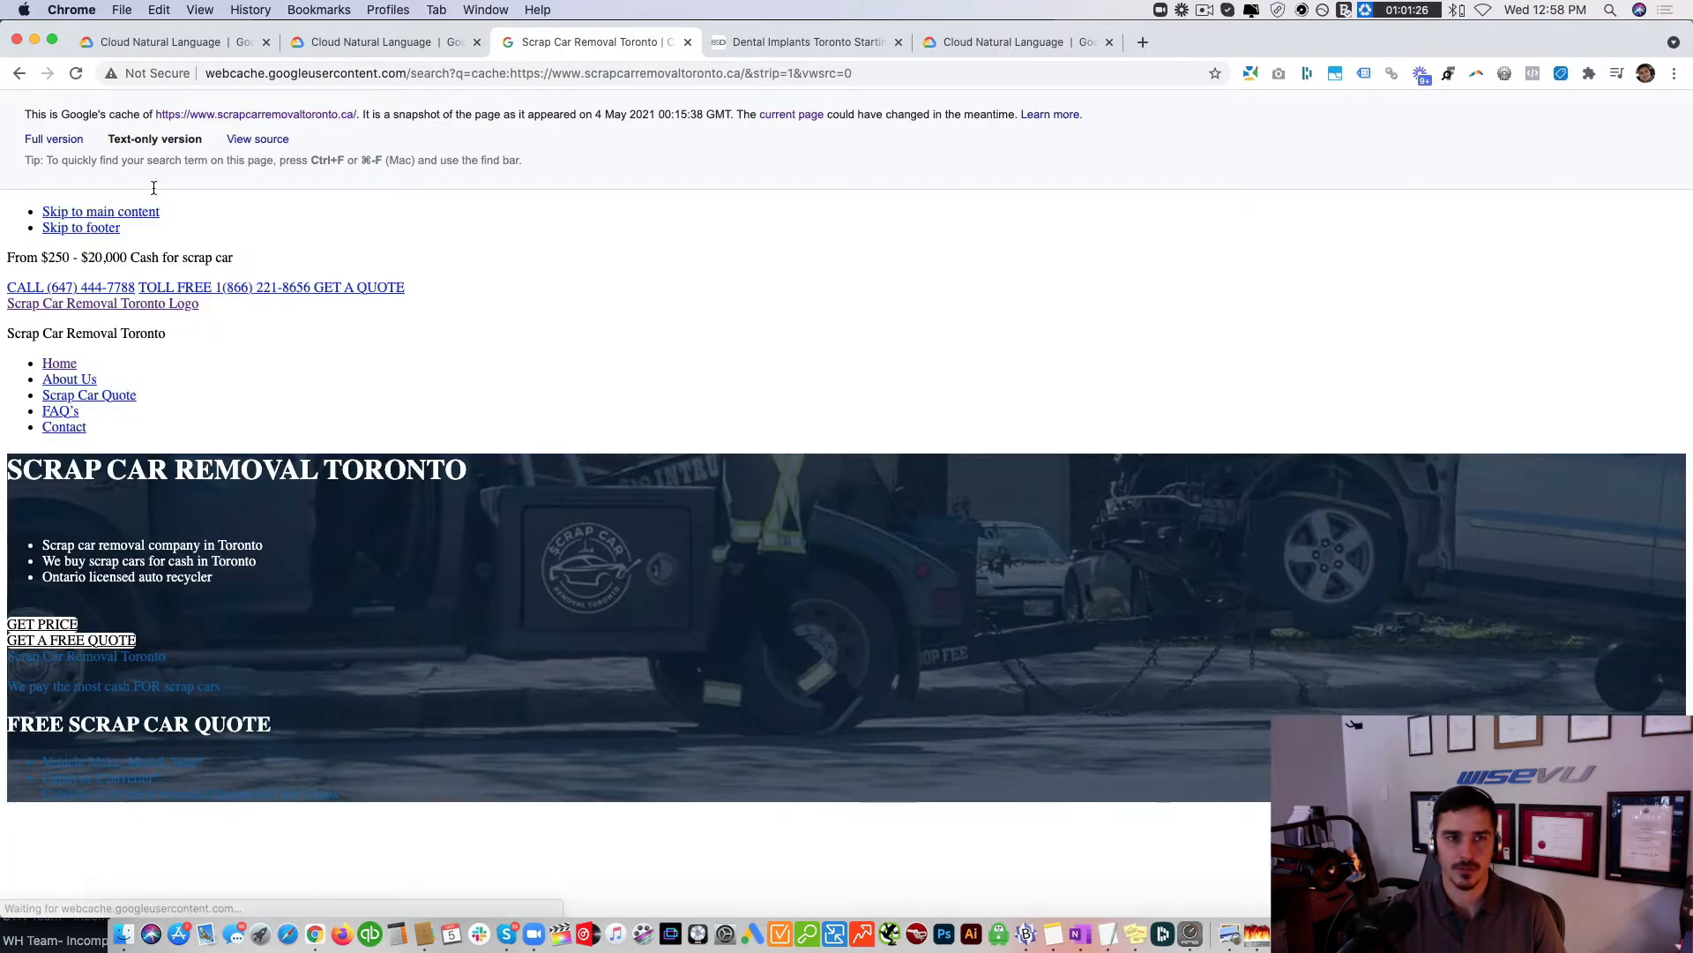
Step: Select the cached scrap car page's text from the "From $250 - $20,000 Cash for scrap car" line downward
left_click_drag(11, 255, 1541, 536)
scroll(338, 451, "up", 15)
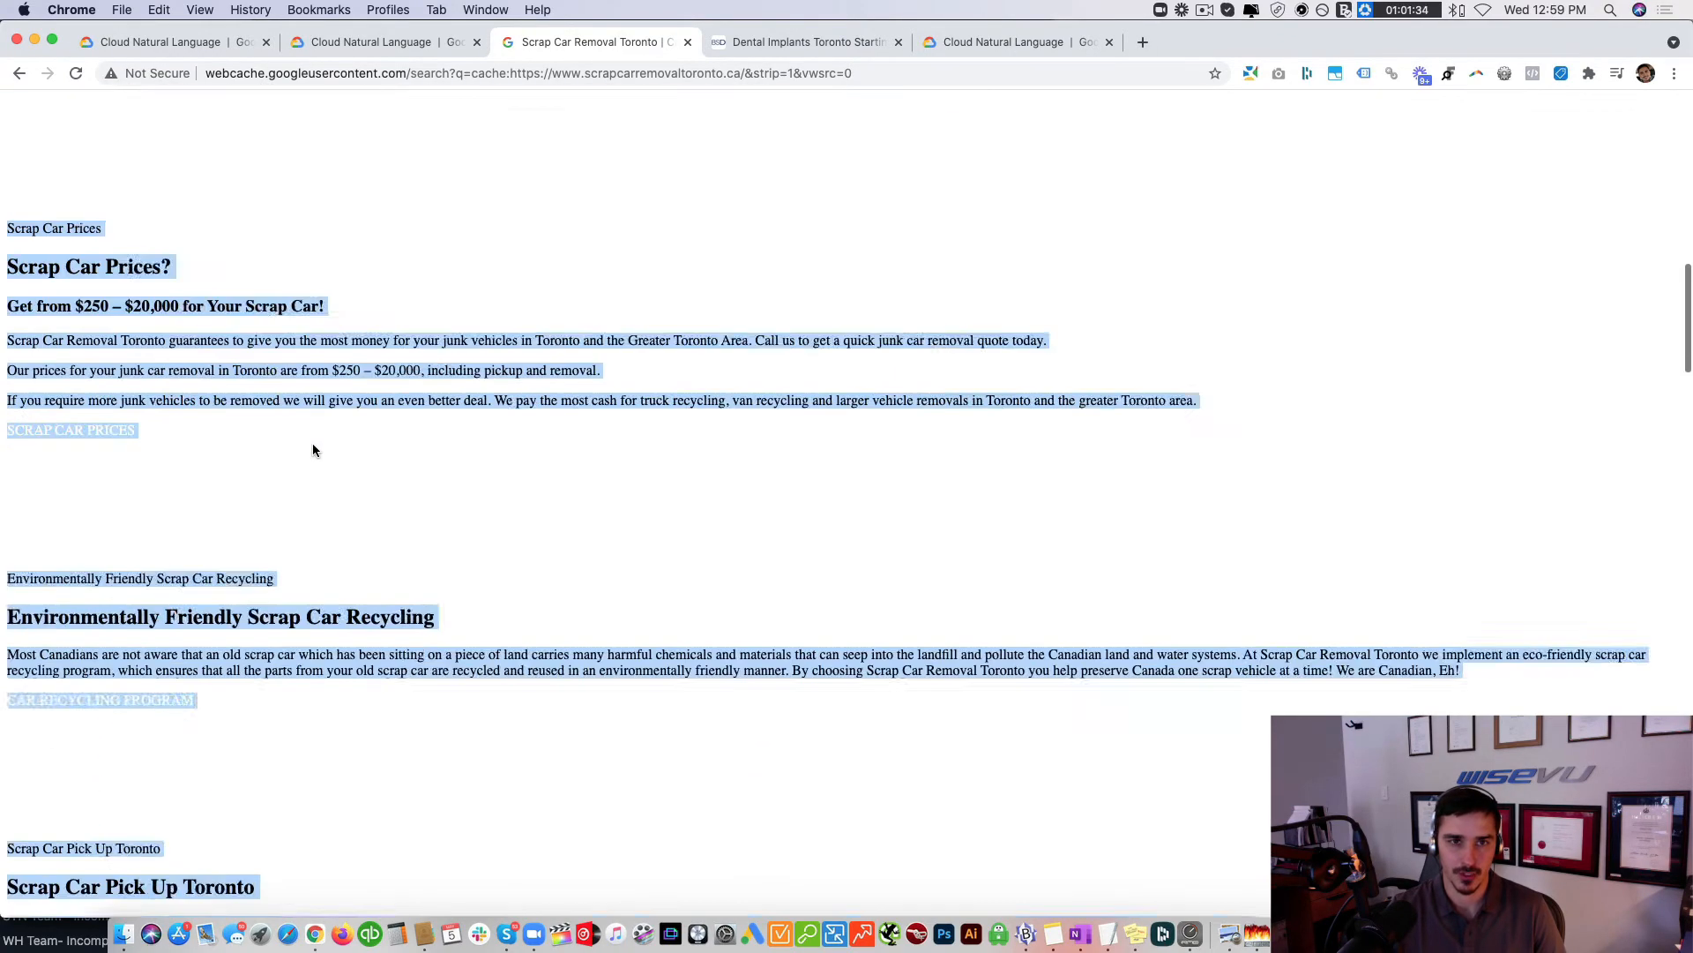
scroll(309, 442, "down", 5)
scroll(304, 445, "down", 1)
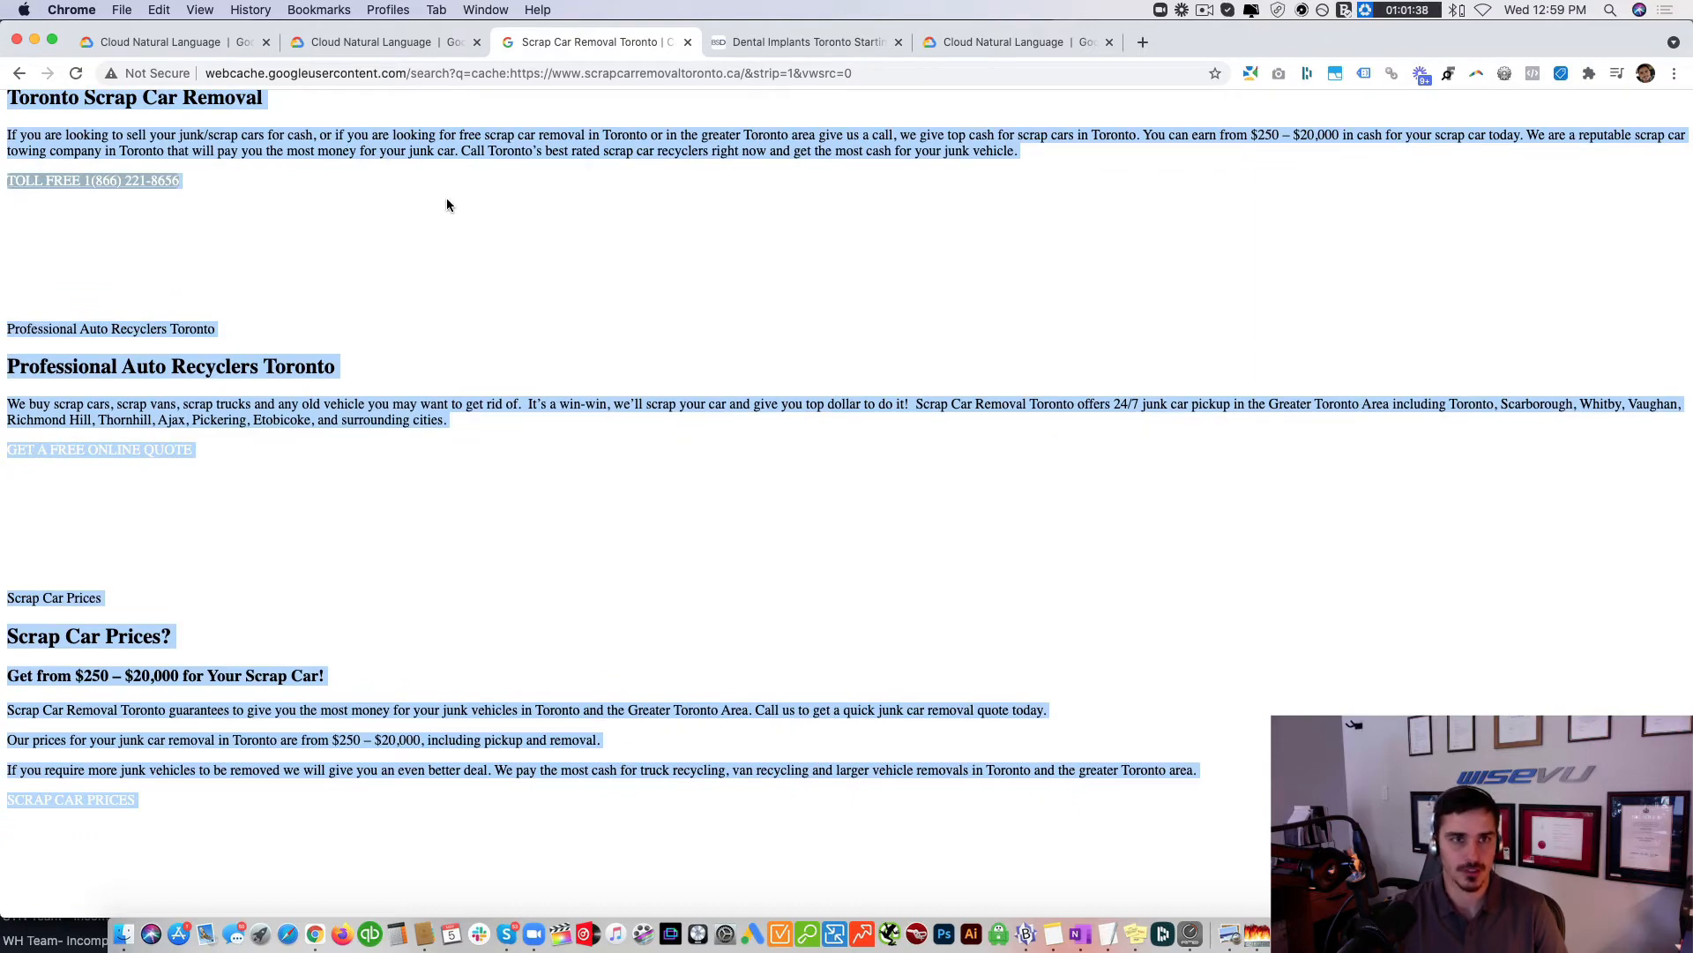
Step: Examine the analyzed scrap car page text and its marked entities in the Natural Language API demo results
left_click(399, 46)
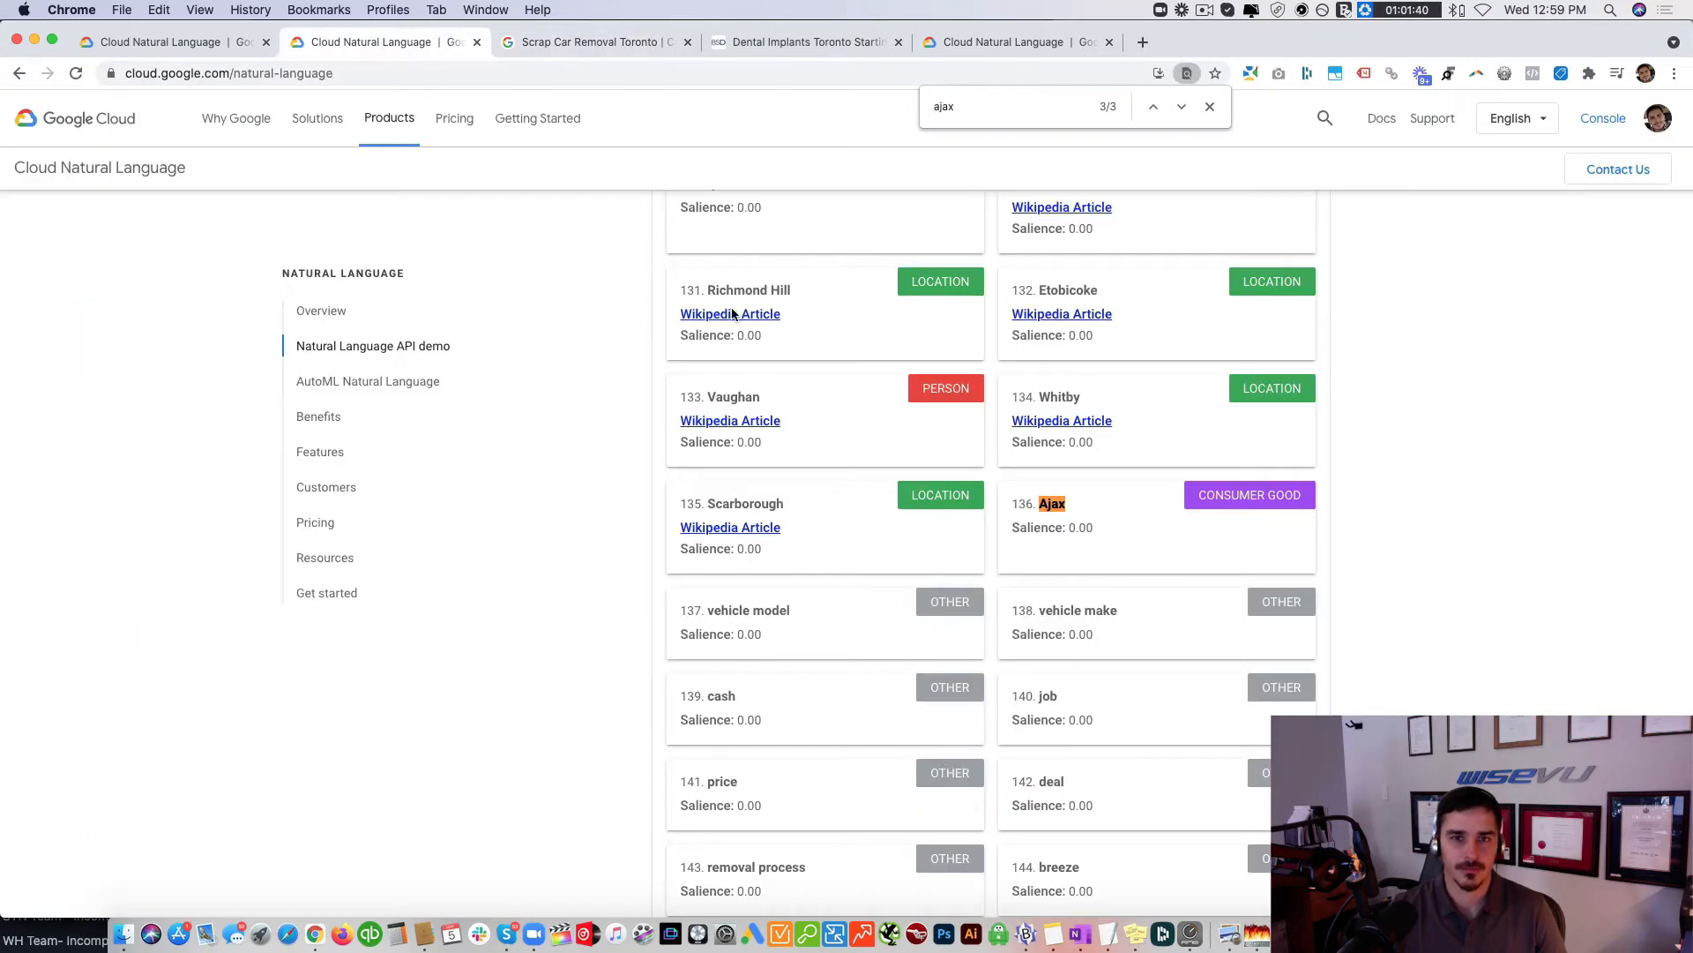
scroll(775, 328, "up", 20)
scroll(773, 329, "up", 15)
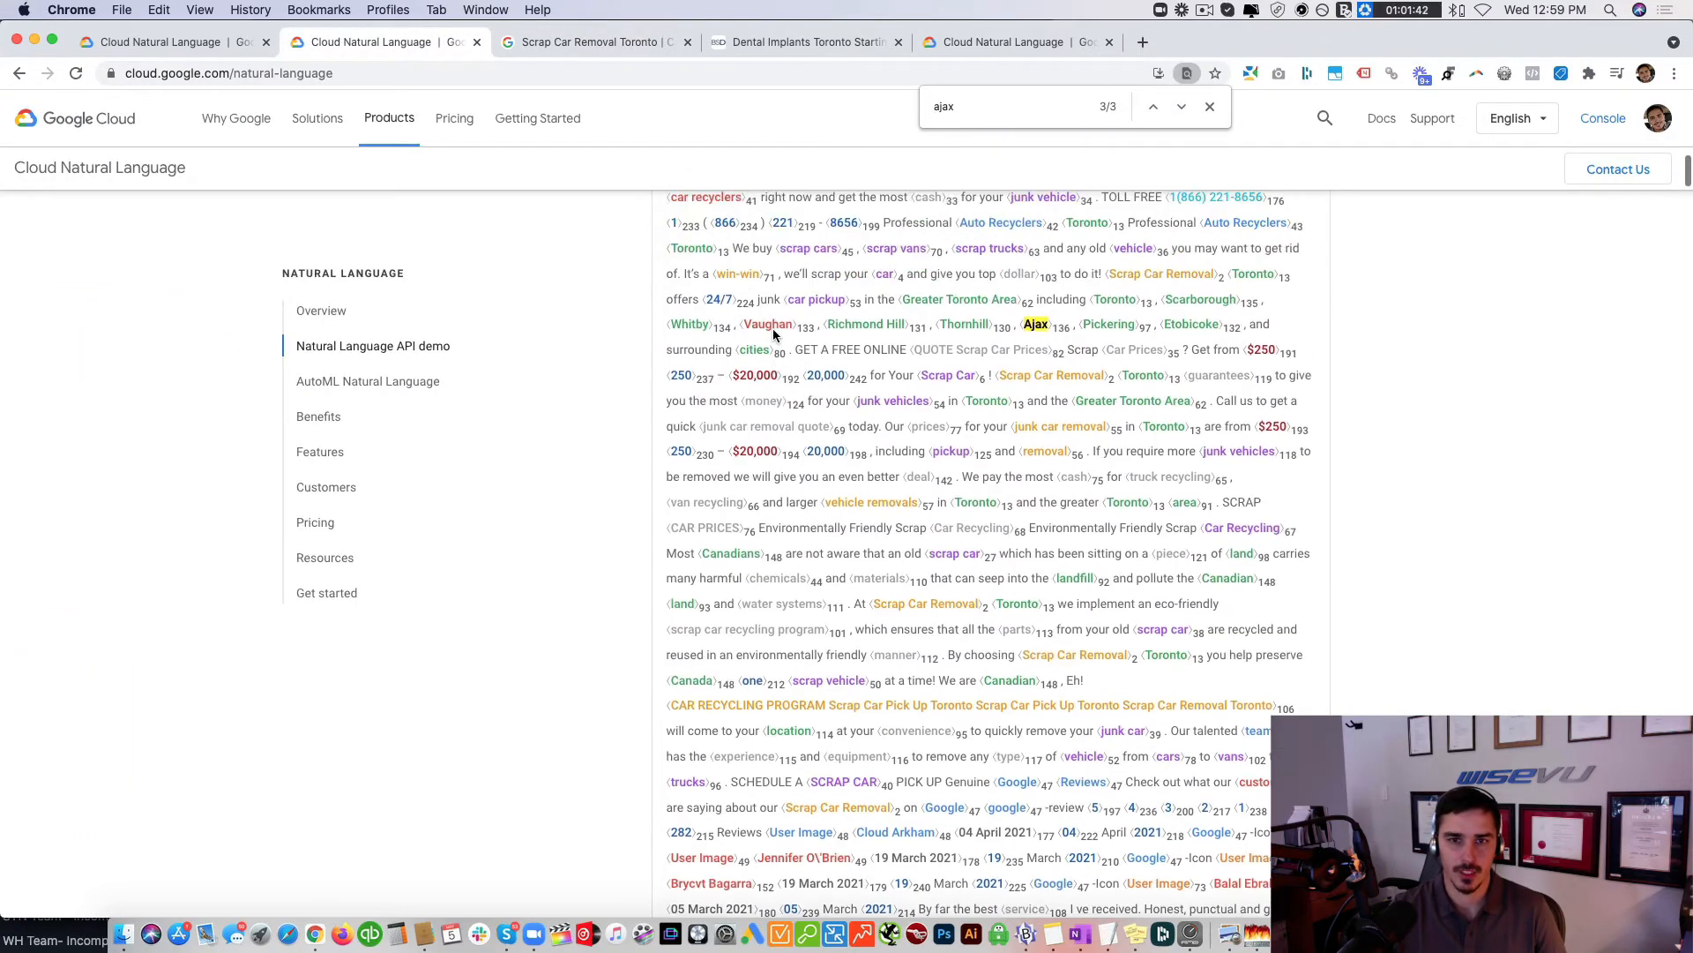
scroll(773, 328, "down", 5)
scroll(773, 328, "down", 4)
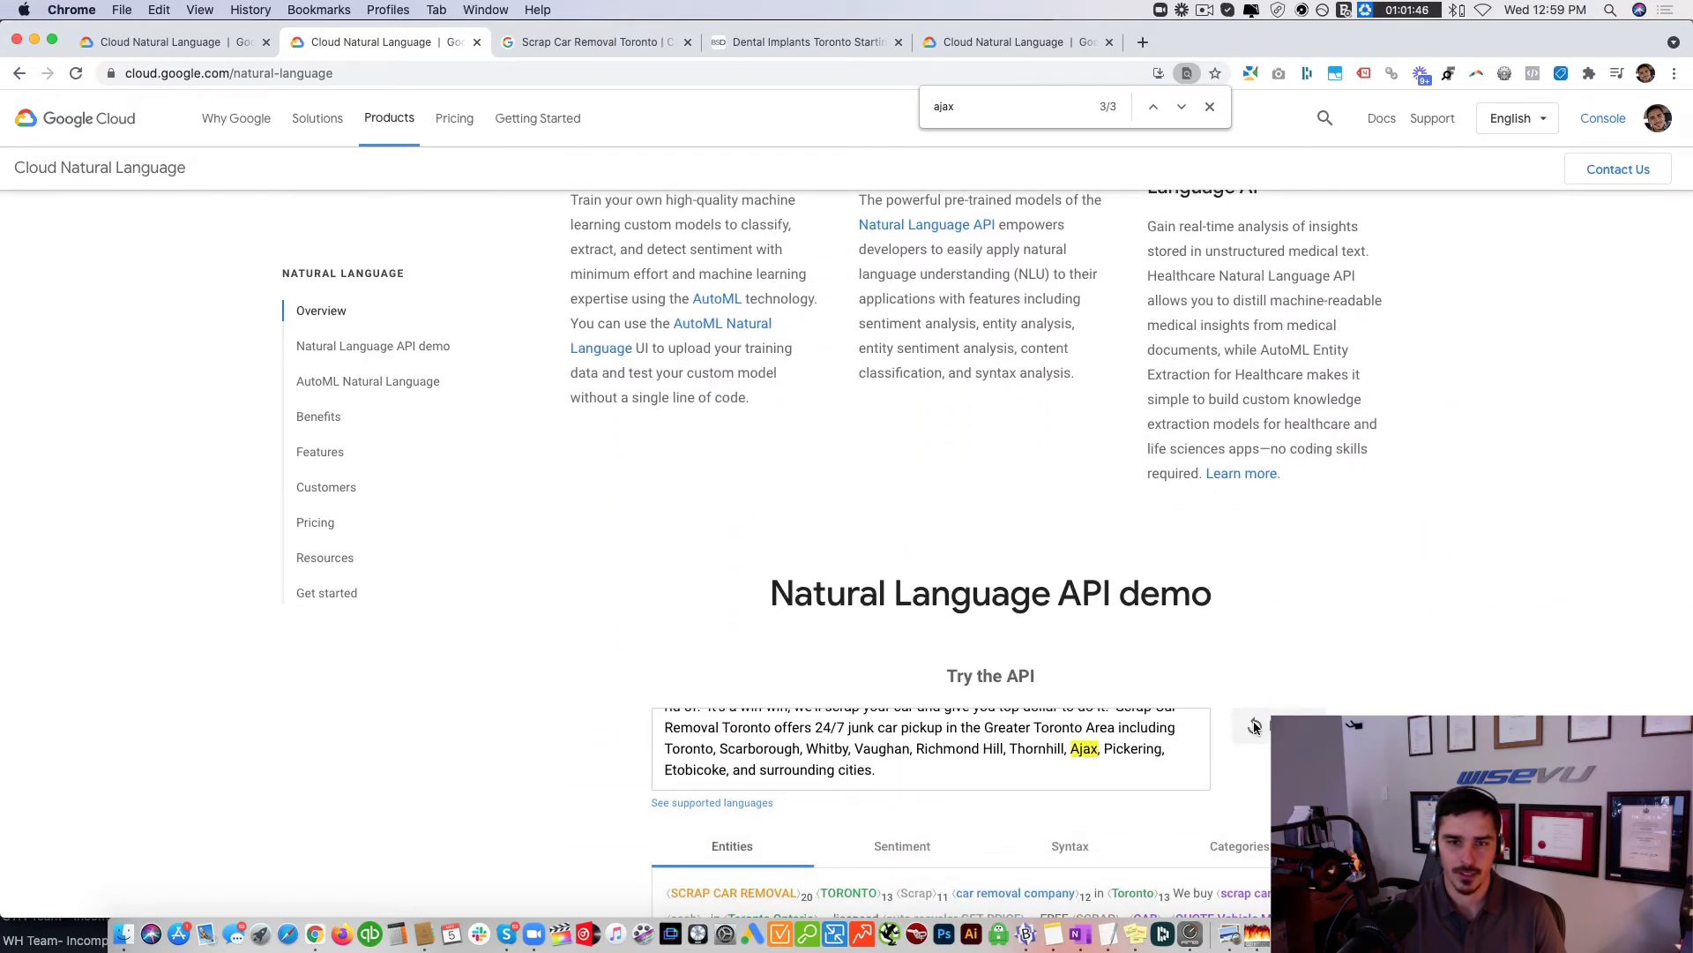
scroll(1198, 702, "down", 5)
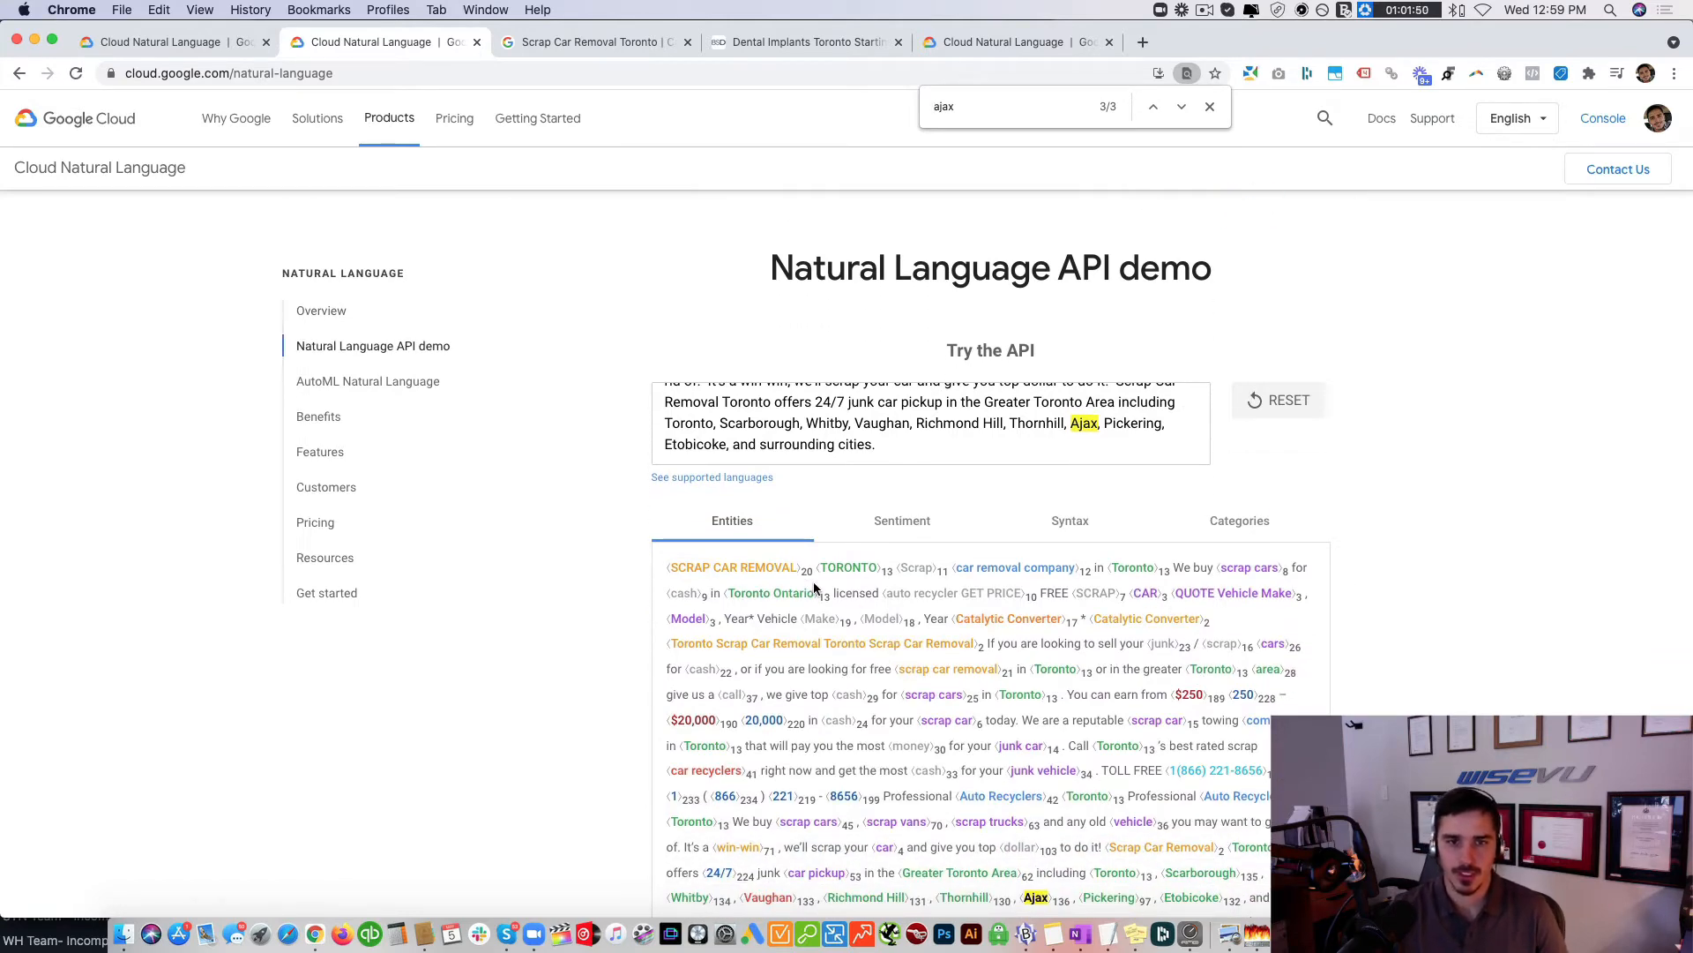
scroll(823, 618, "down", 15)
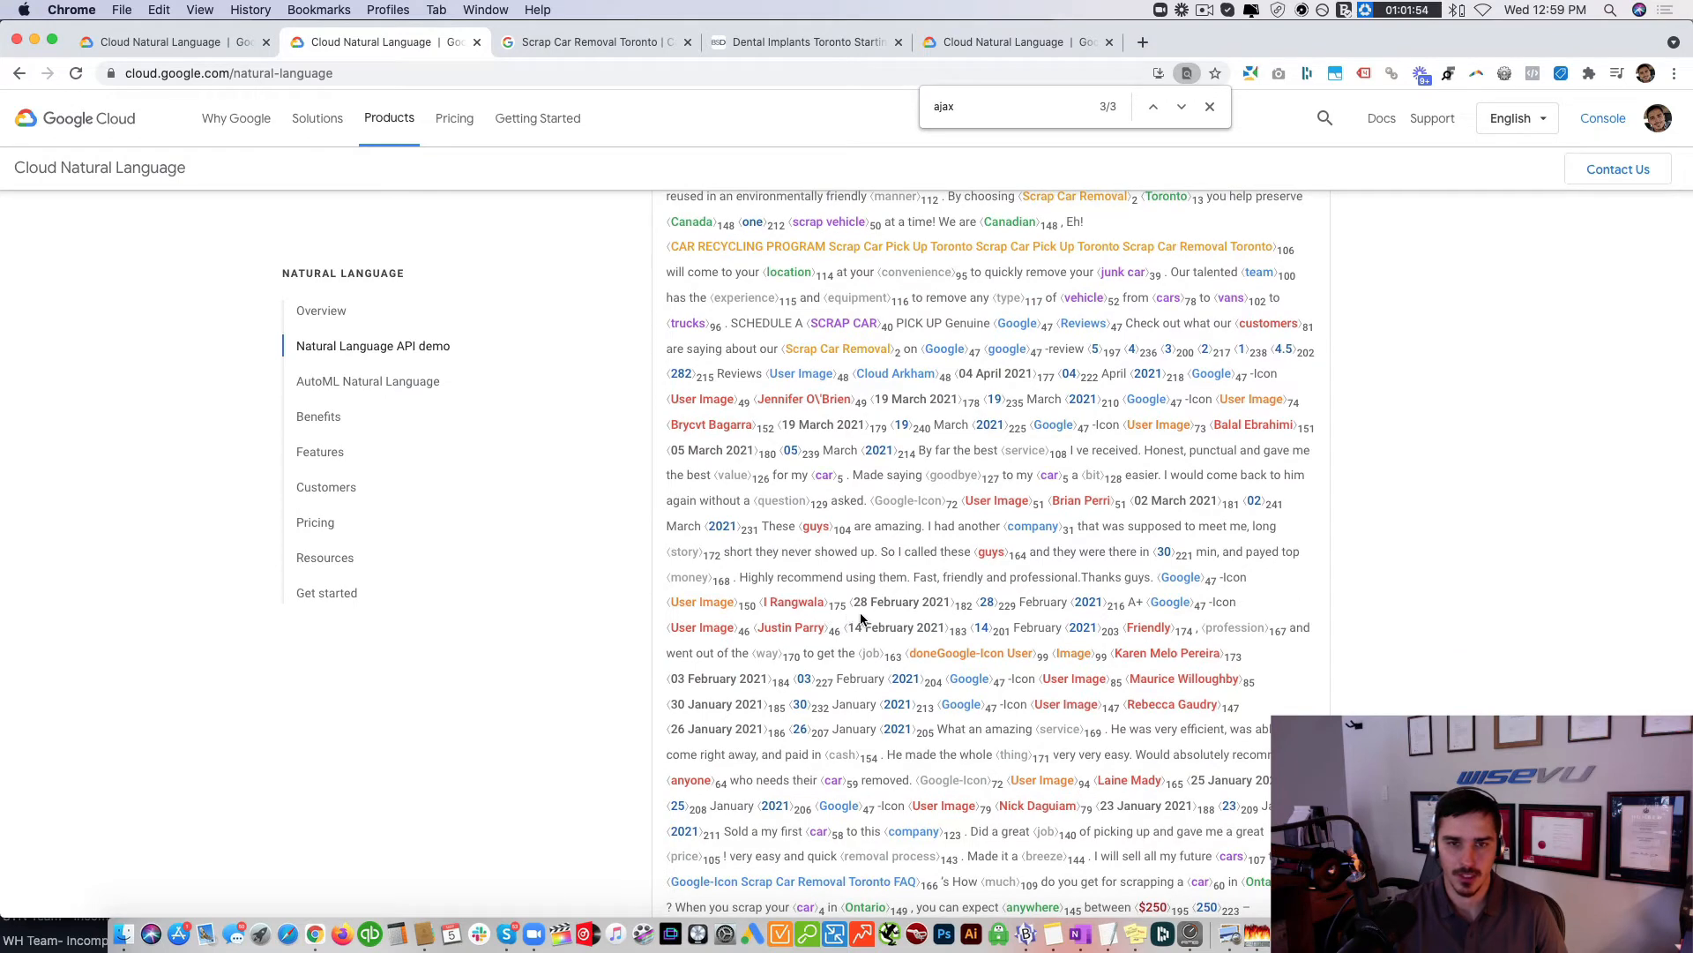
scroll(860, 617, "down", 1)
scroll(862, 619, "down", 10)
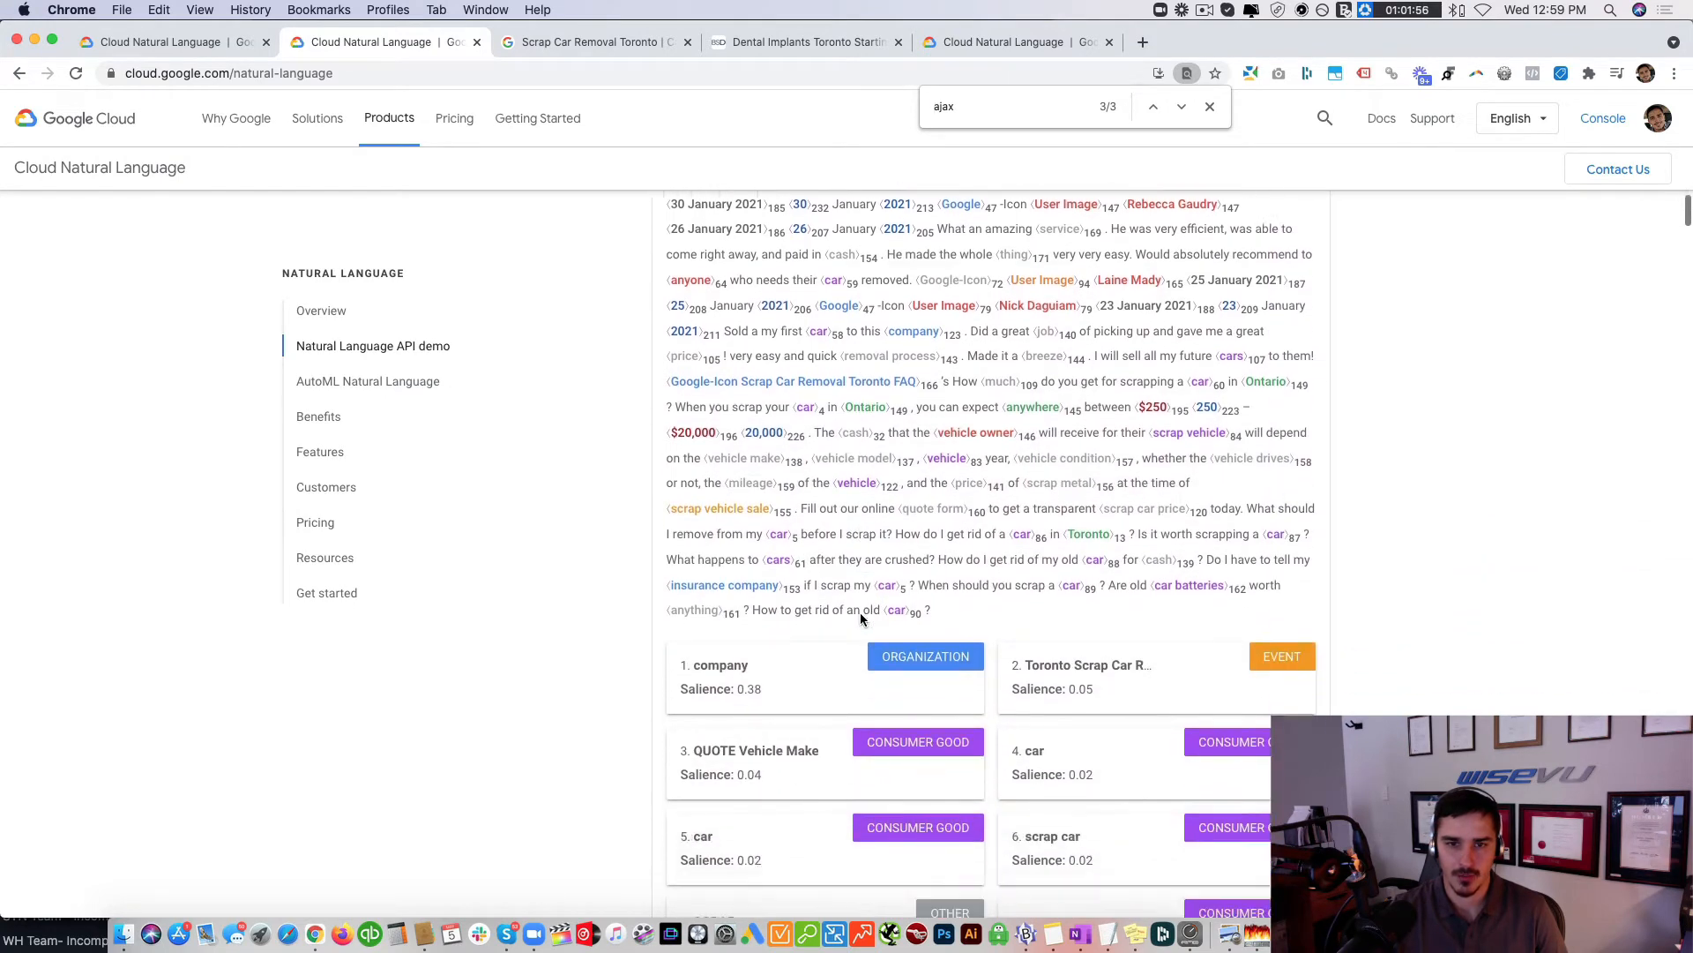
Step: Review the categories and salience scores on the scrap car page's entity cards, starting with the highest-ranked ones
scroll(861, 618, "down", 1)
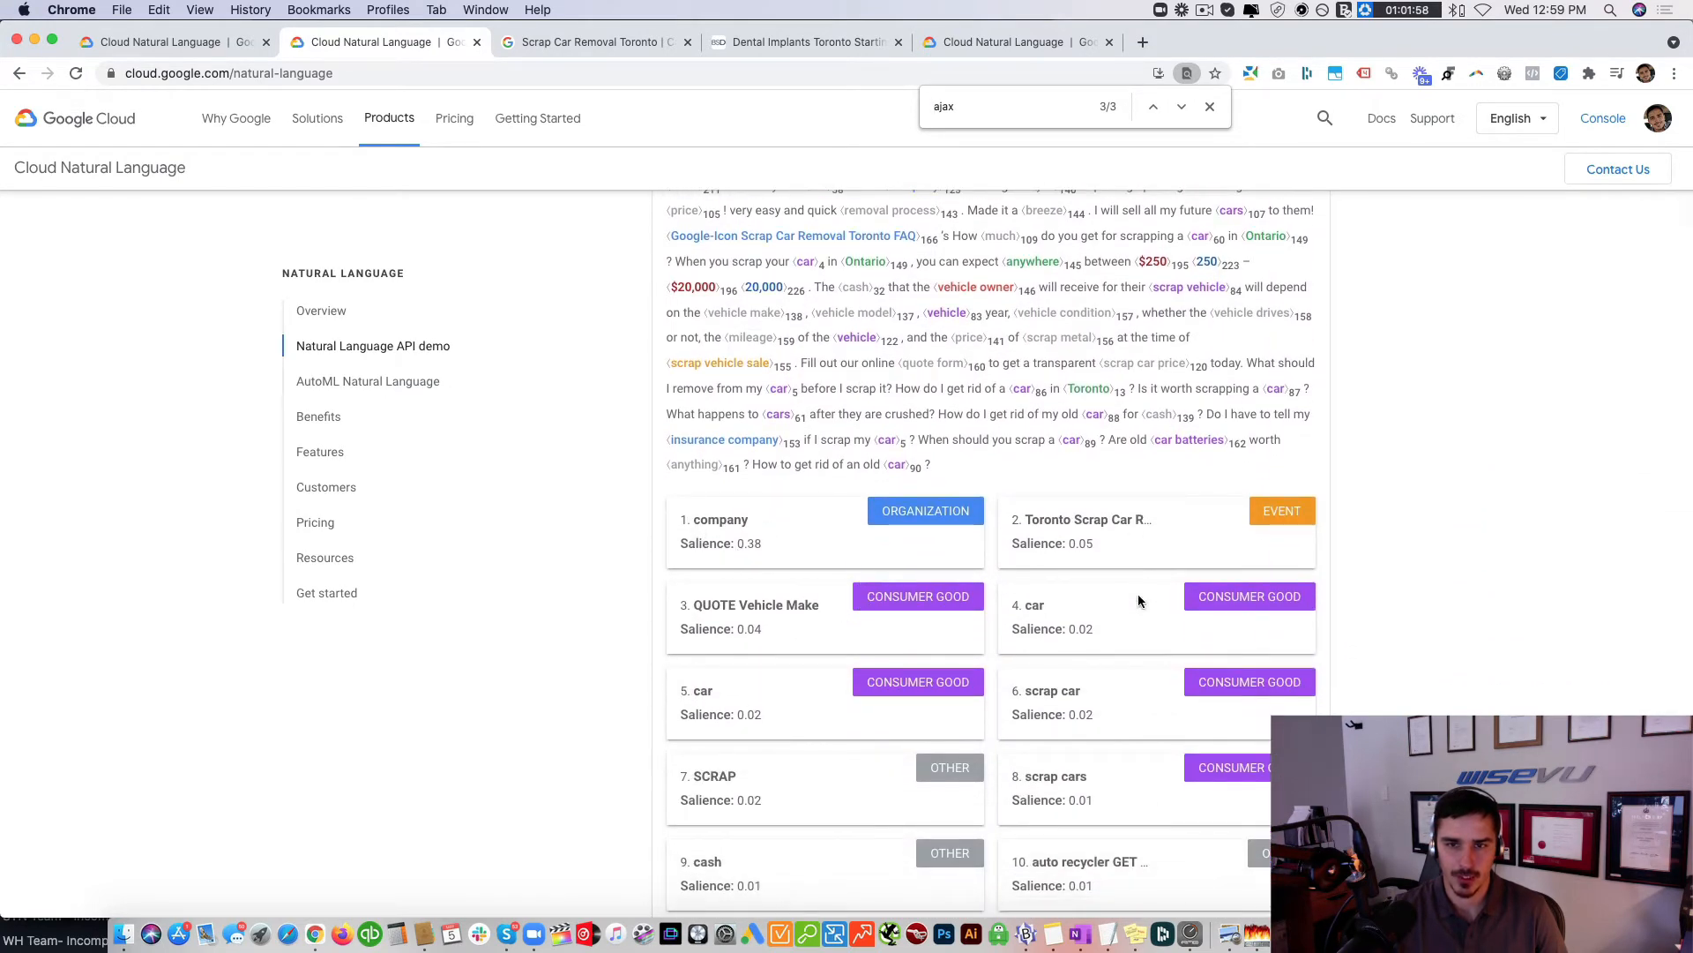
scroll(1132, 617, "down", 4)
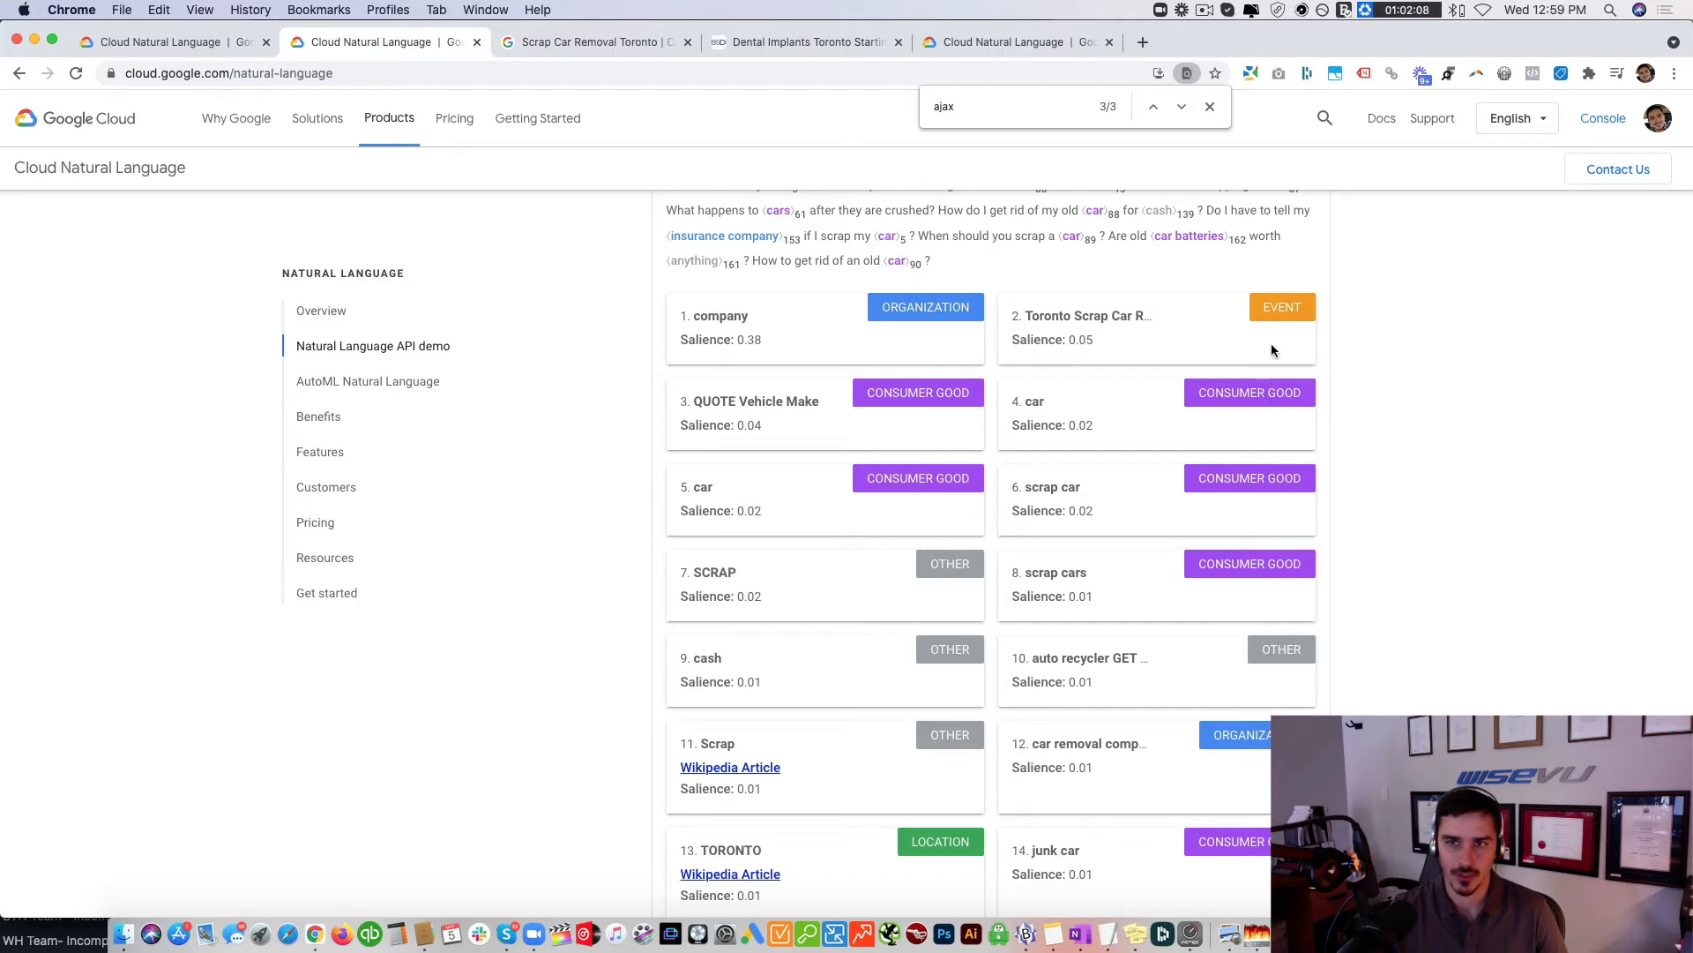
scroll(1235, 410, "down", 3)
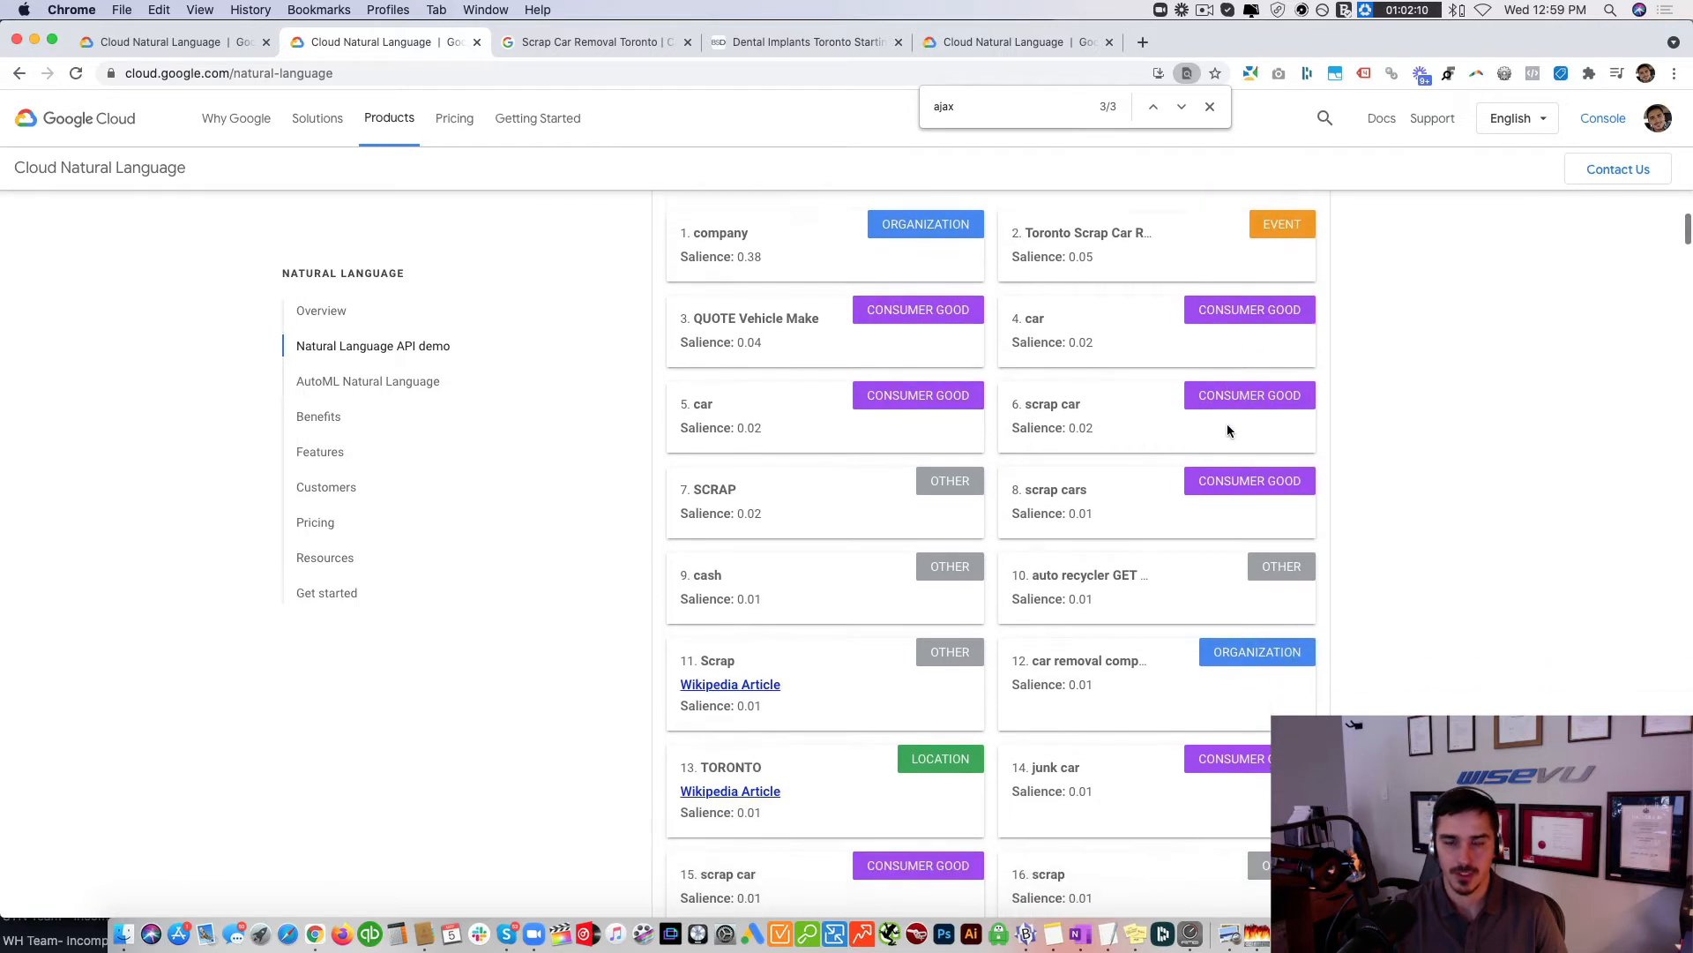
scroll(1128, 434, "down", 10)
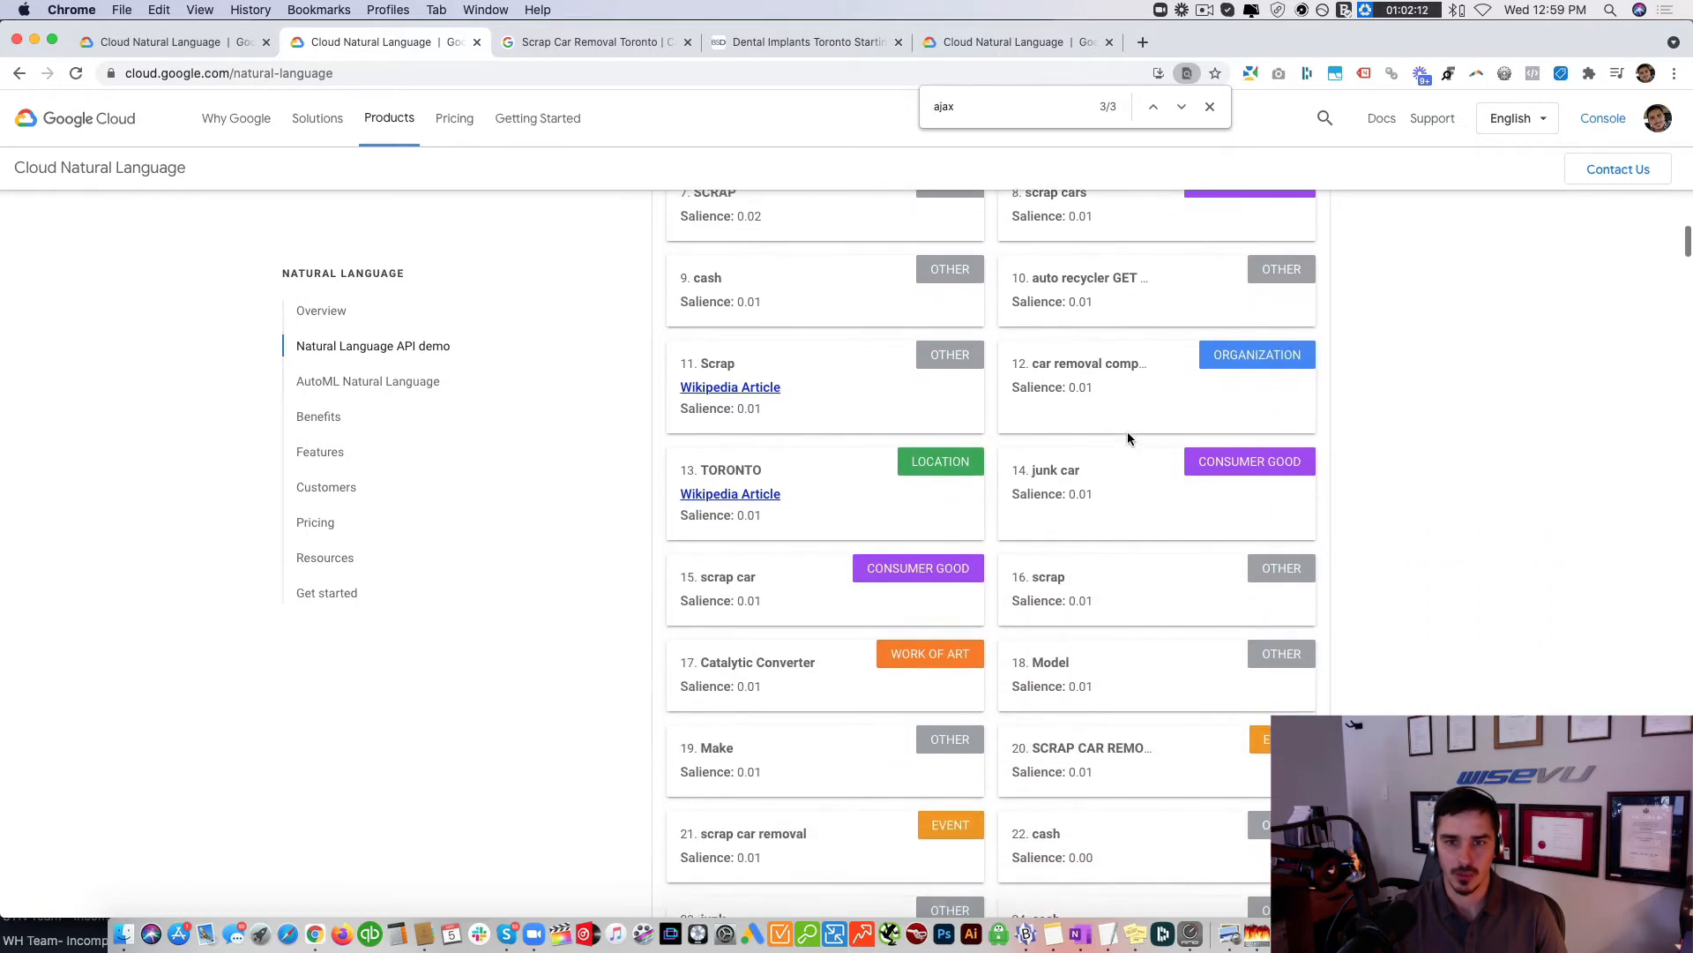
scroll(1127, 432, "down", 2)
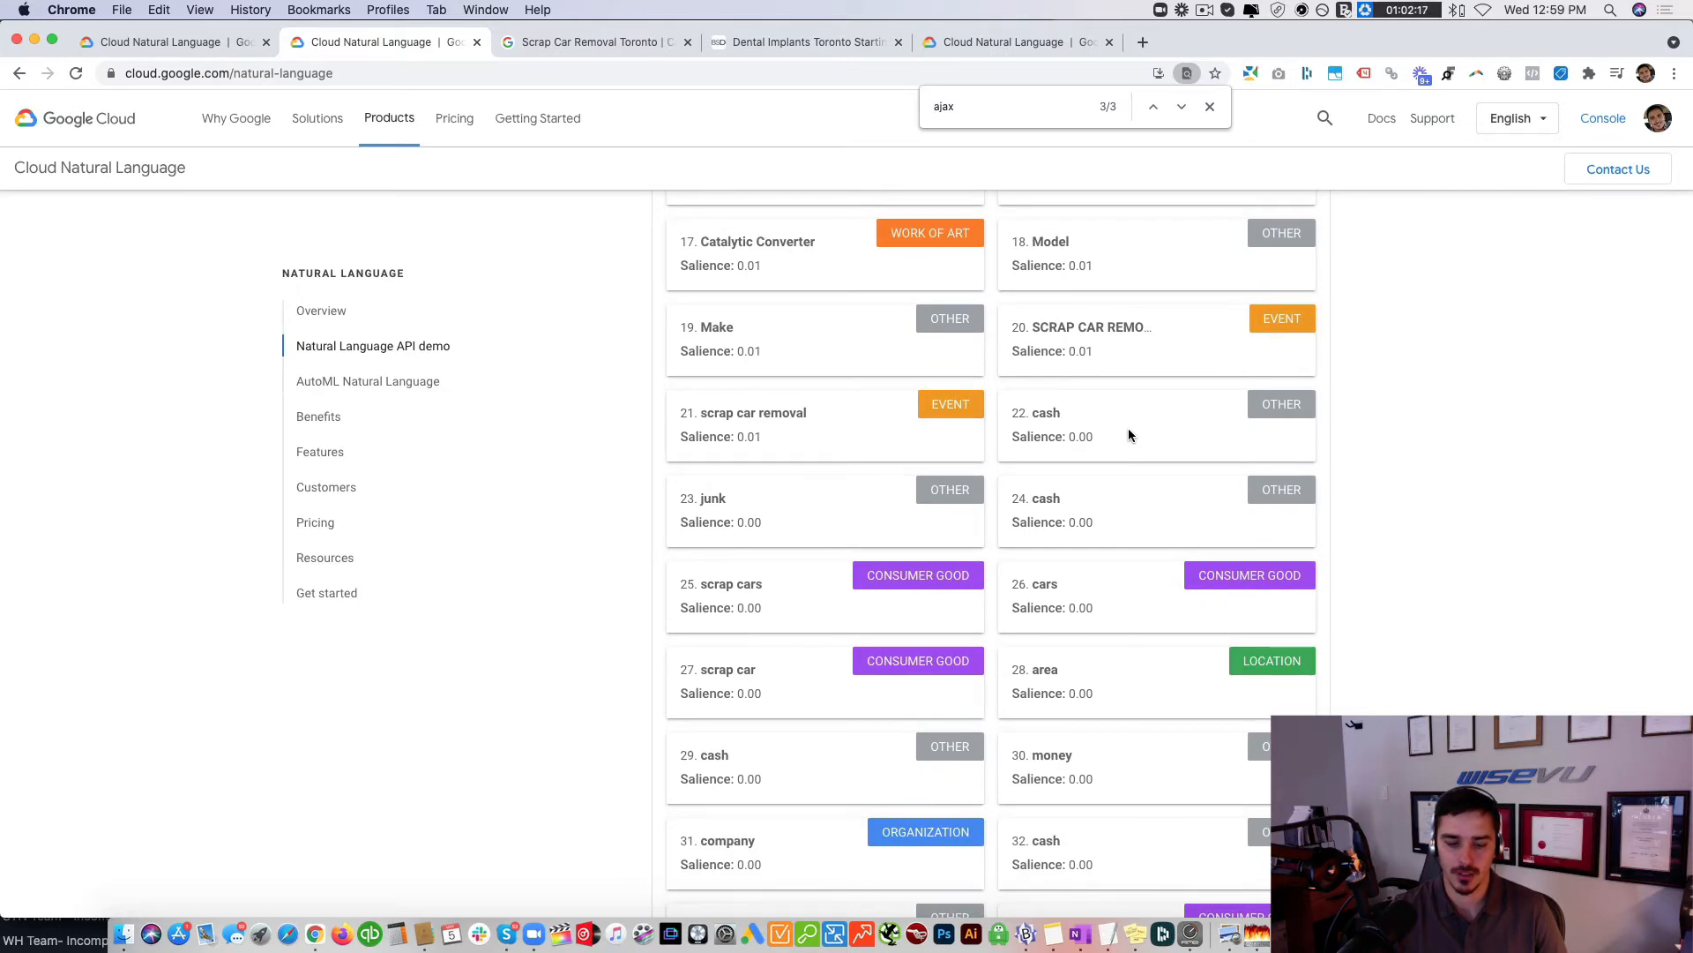
scroll(1129, 433, "down", 20)
scroll(1129, 434, "down", 20)
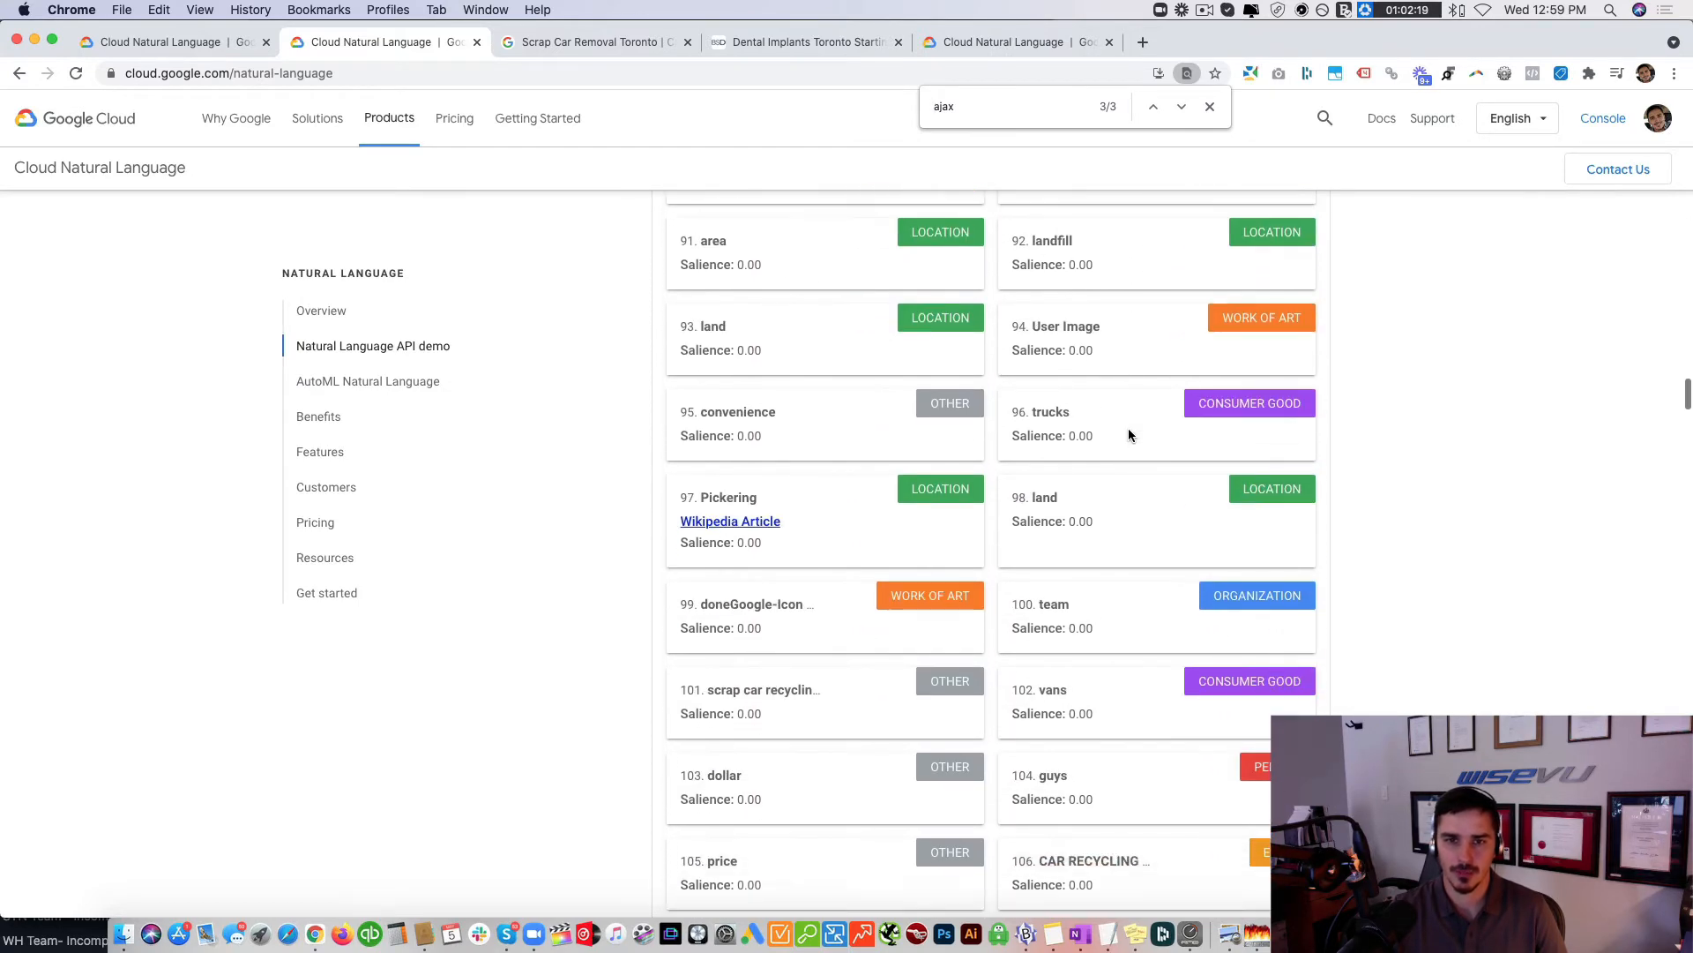
Step: Check how the lower-ranked entities Ajax, Vaughan and Friendly are categorized, highlighting the word "Friendly"
scroll(1129, 434, "down", 20)
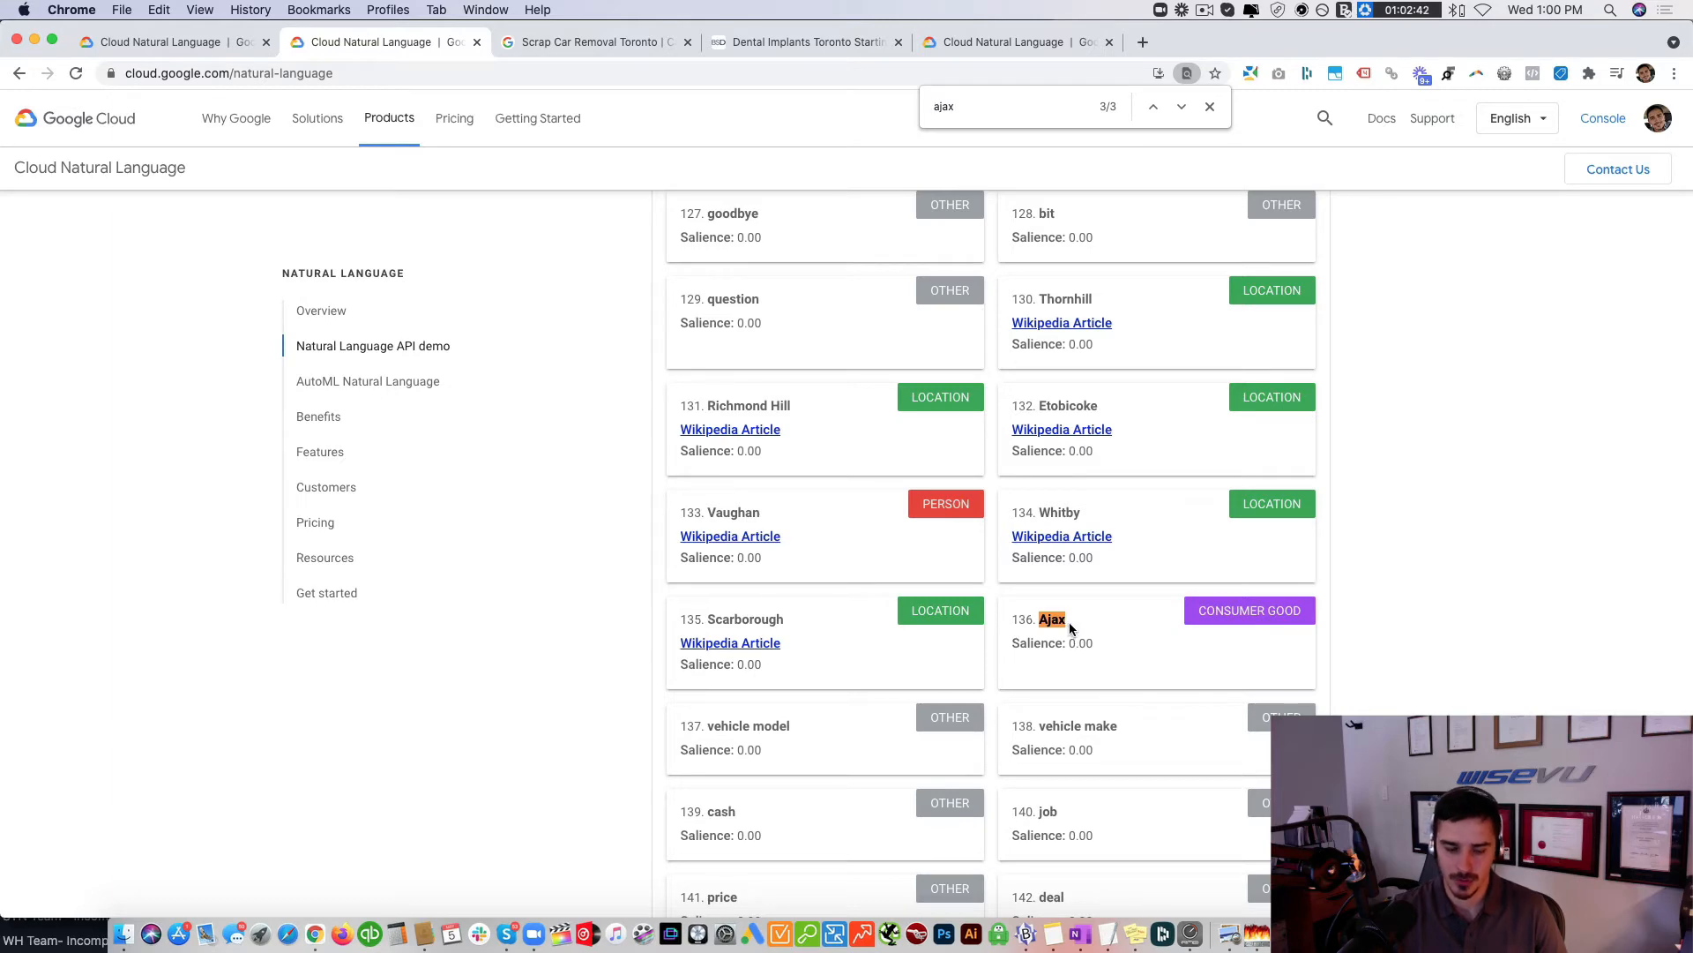
scroll(1069, 621, "down", 3)
scroll(1062, 624, "down", 17)
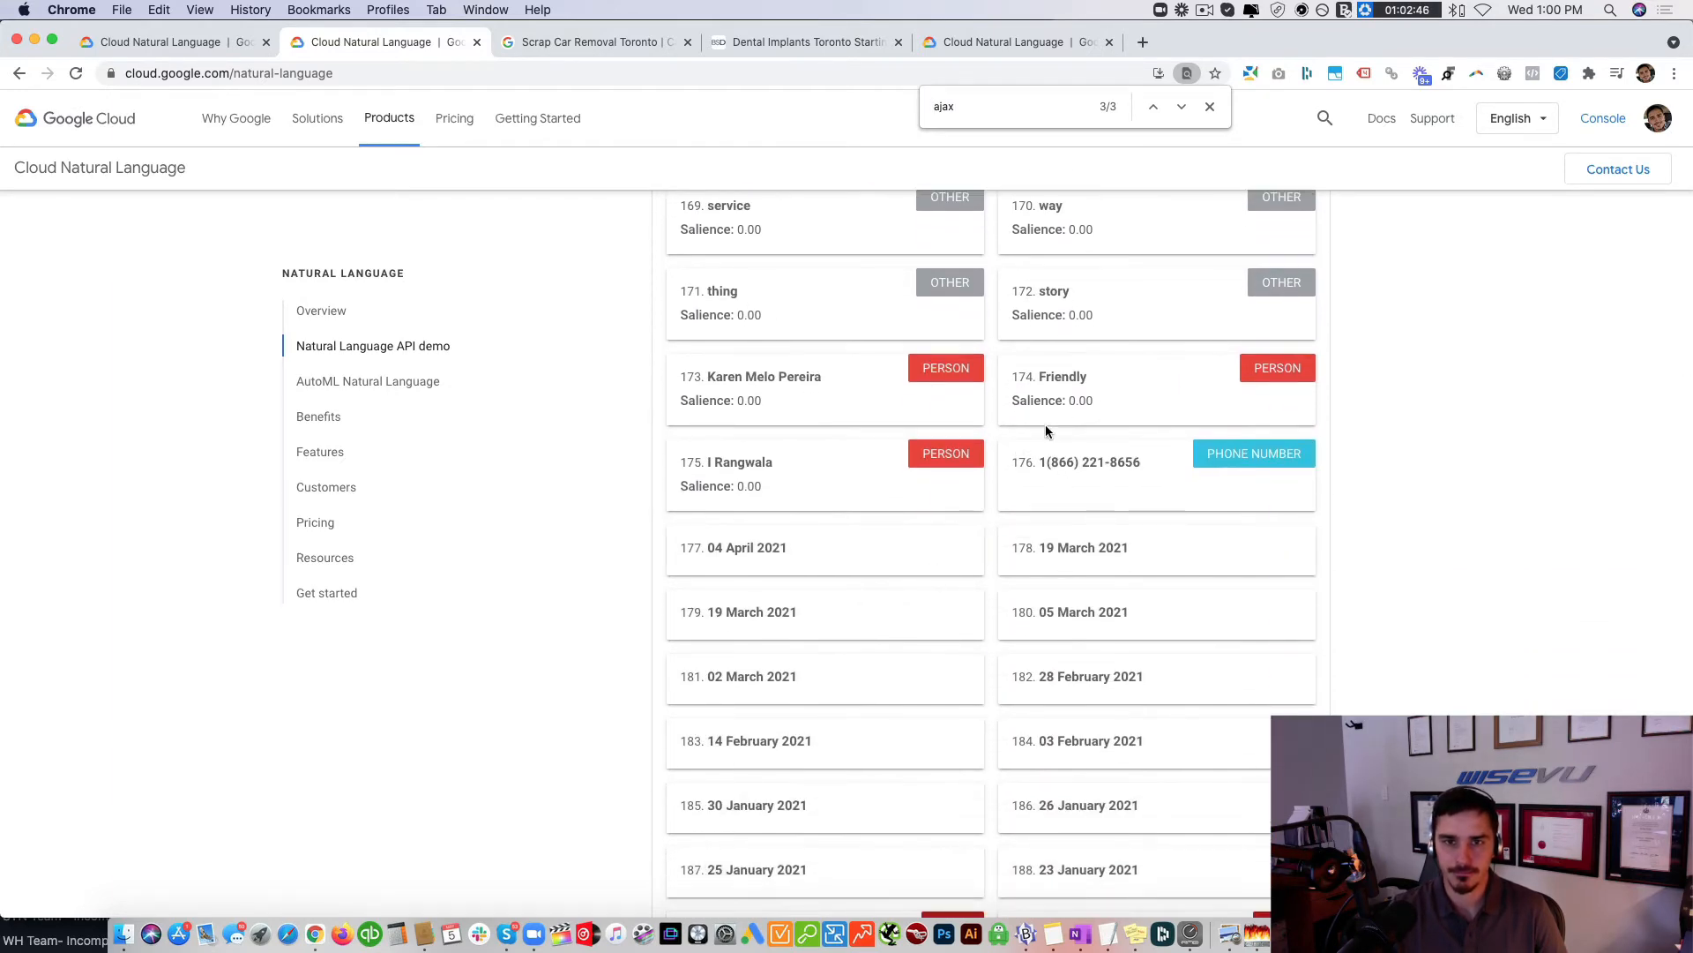
left_click_drag(1088, 375, 1042, 376)
scroll(1087, 379, "up", 20)
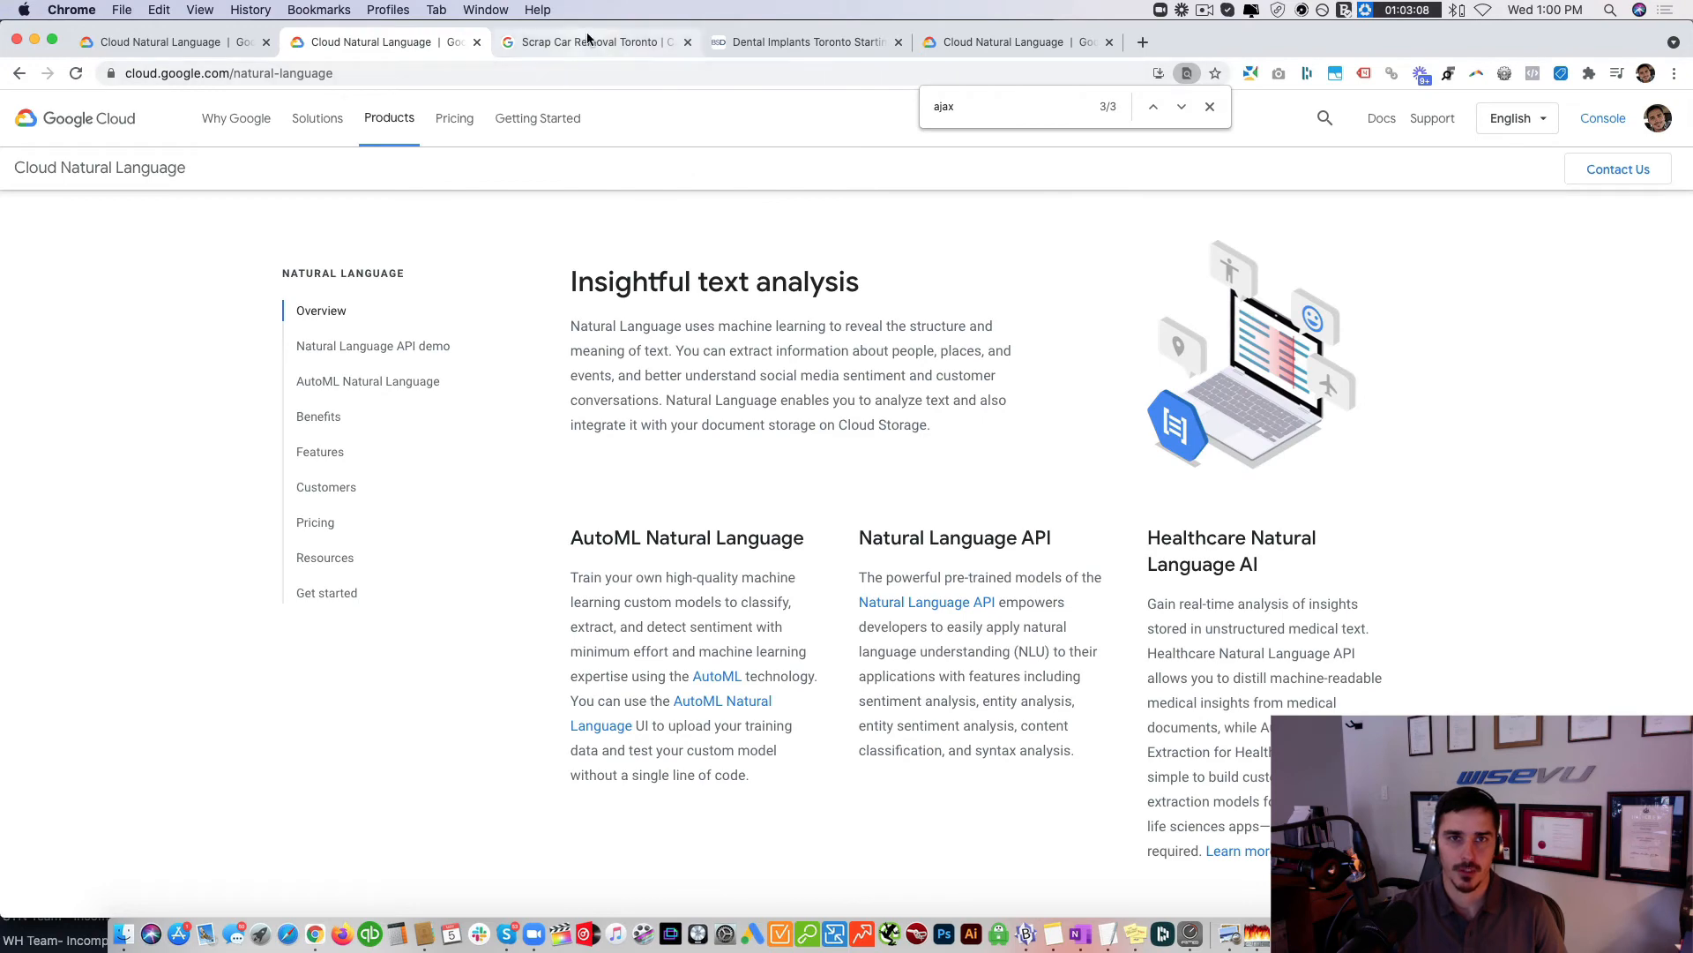
Step: Examine the Natural Language API entity results for the dental implants page
left_click(968, 44)
scroll(1024, 426, "up", 2)
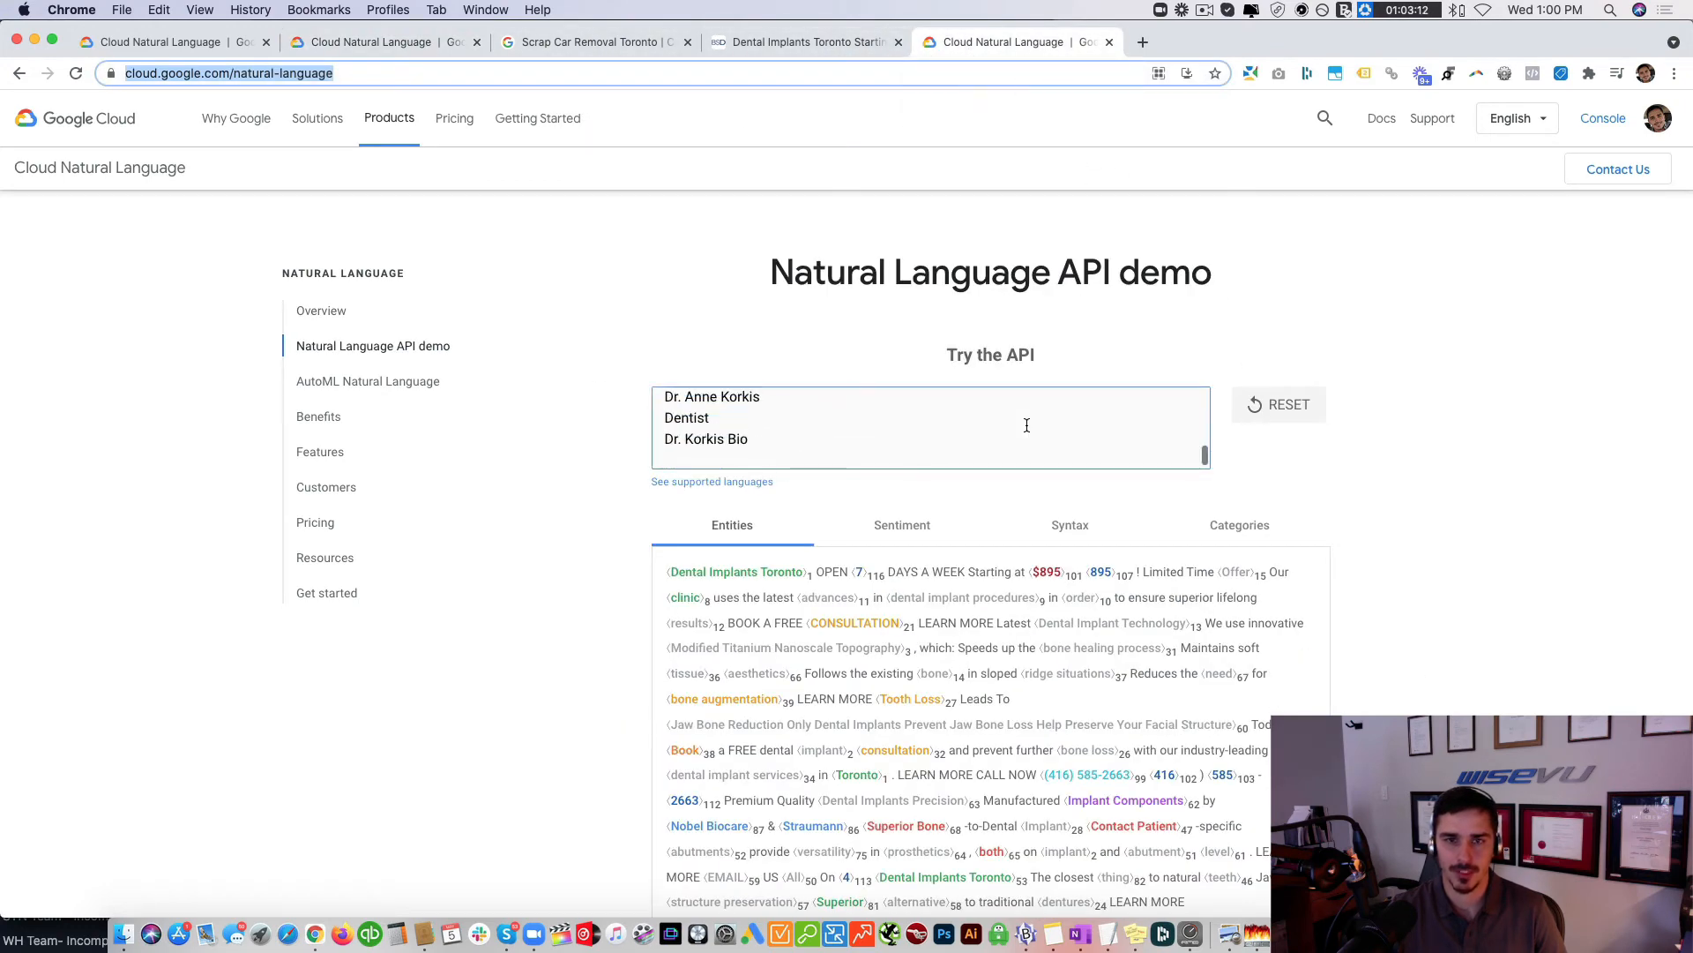
scroll(1043, 420, "down", 1)
scroll(1335, 485, "down", 15)
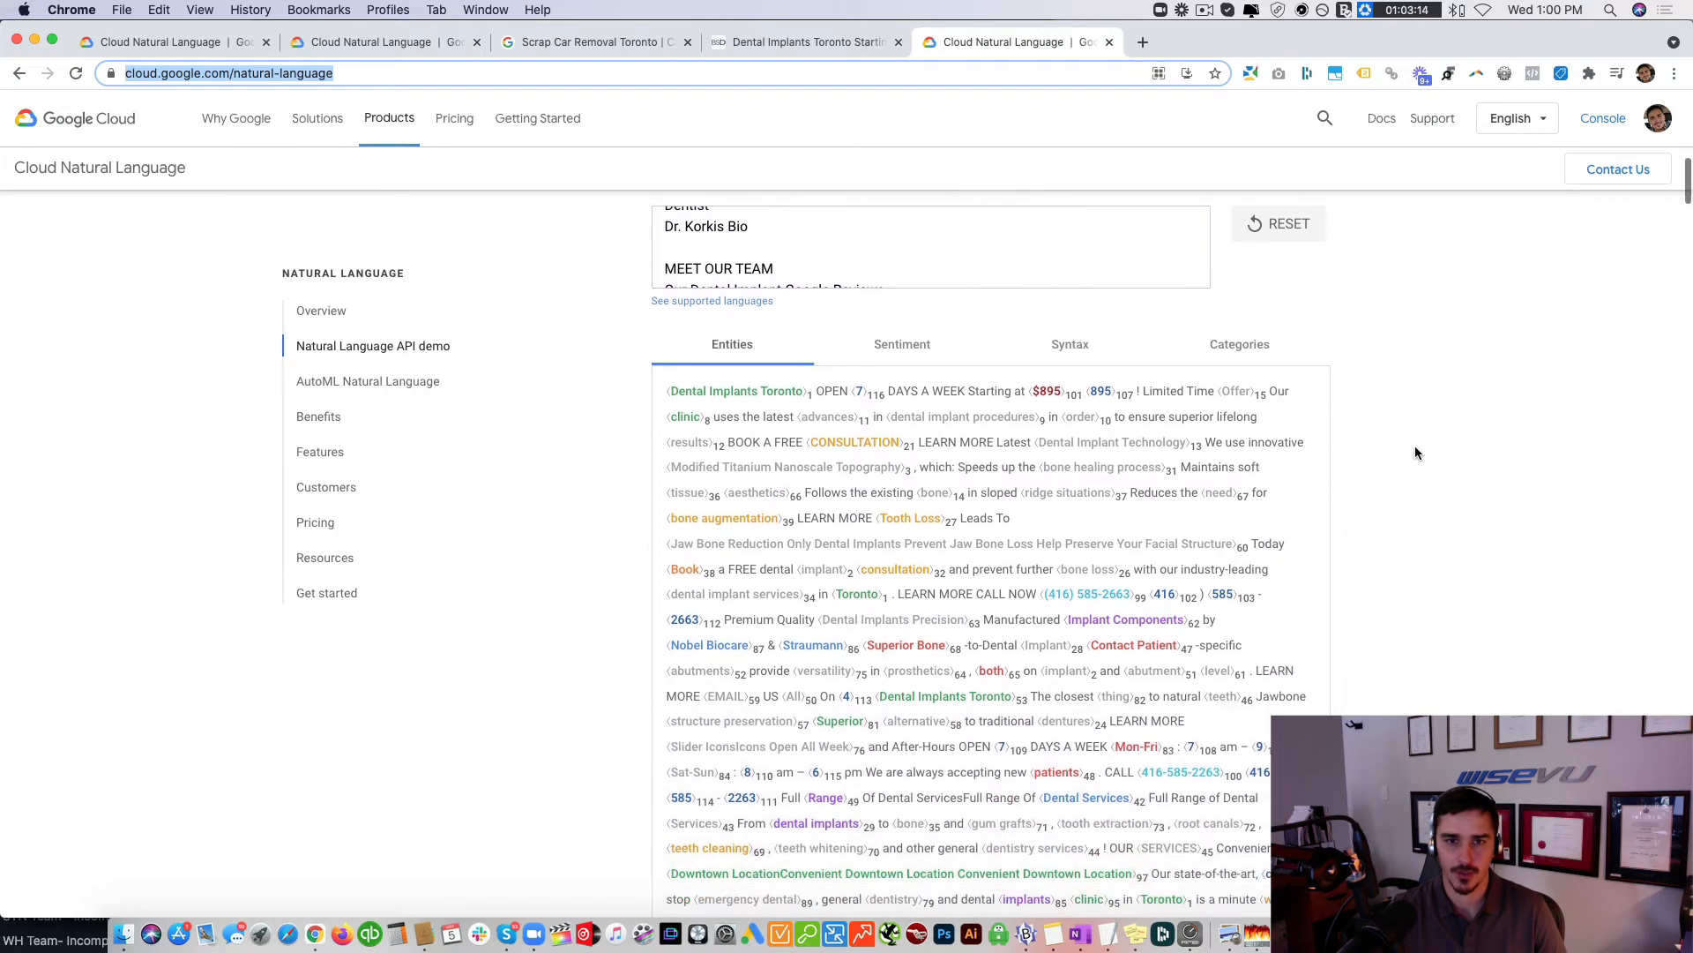
scroll(1125, 491, "down", 20)
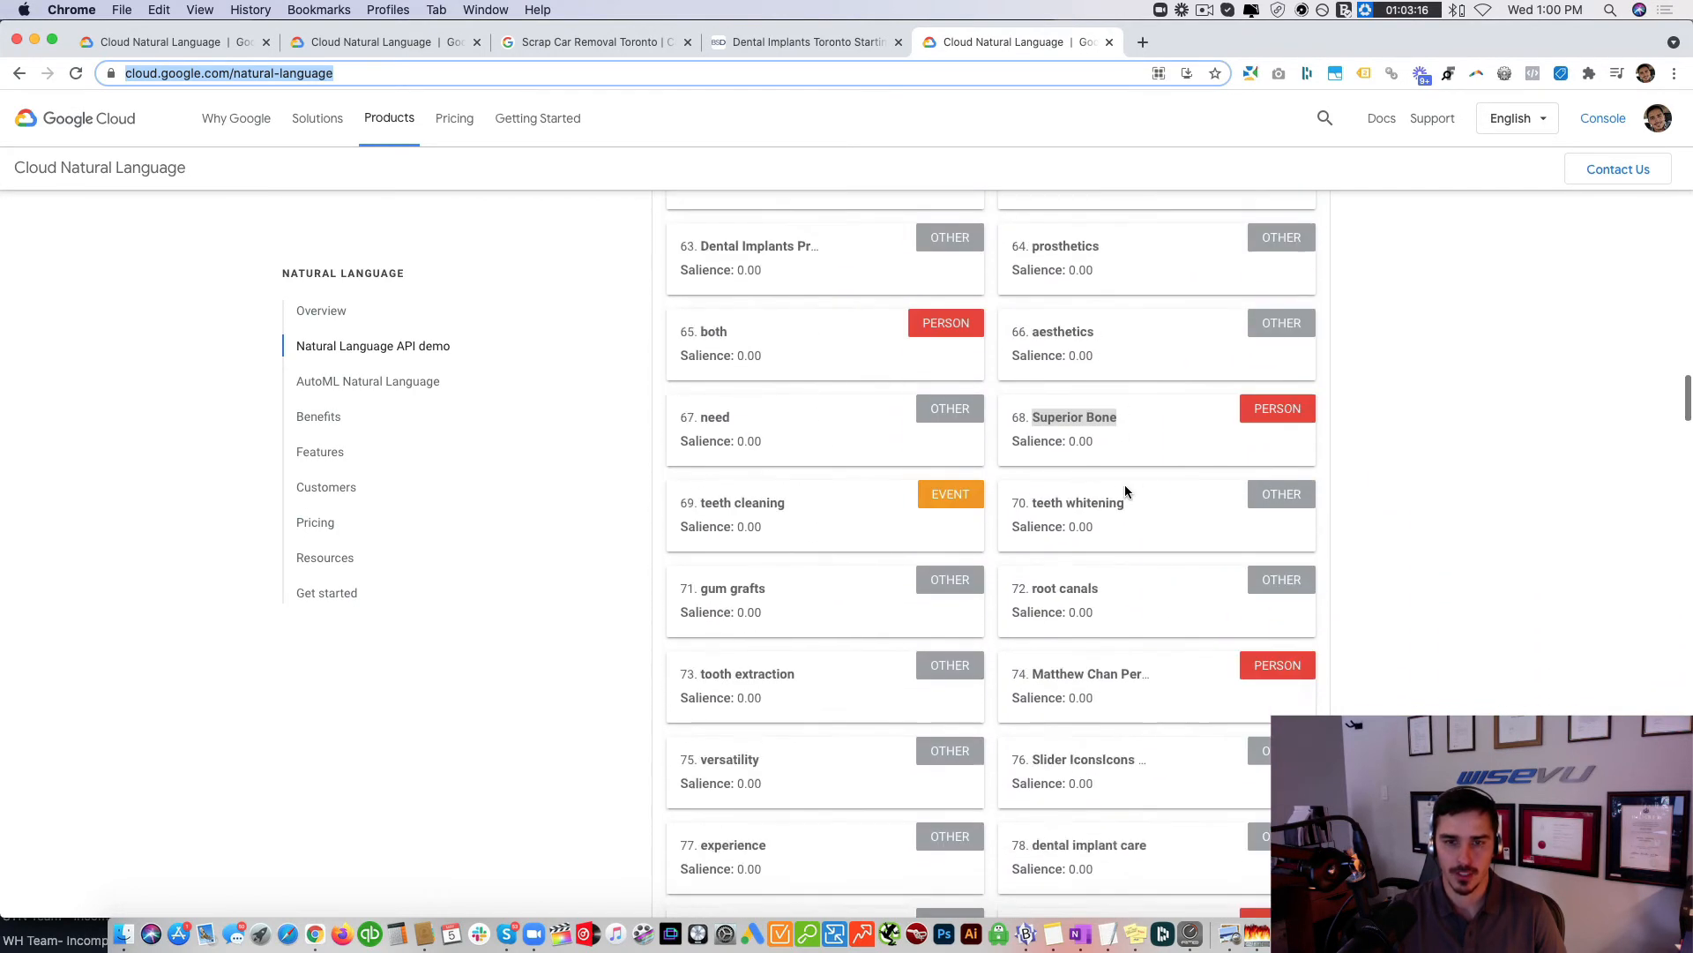
Step: Highlight the "Superior Bone" entity in the dental implants results and check its category
scroll(1124, 491, "up", 5)
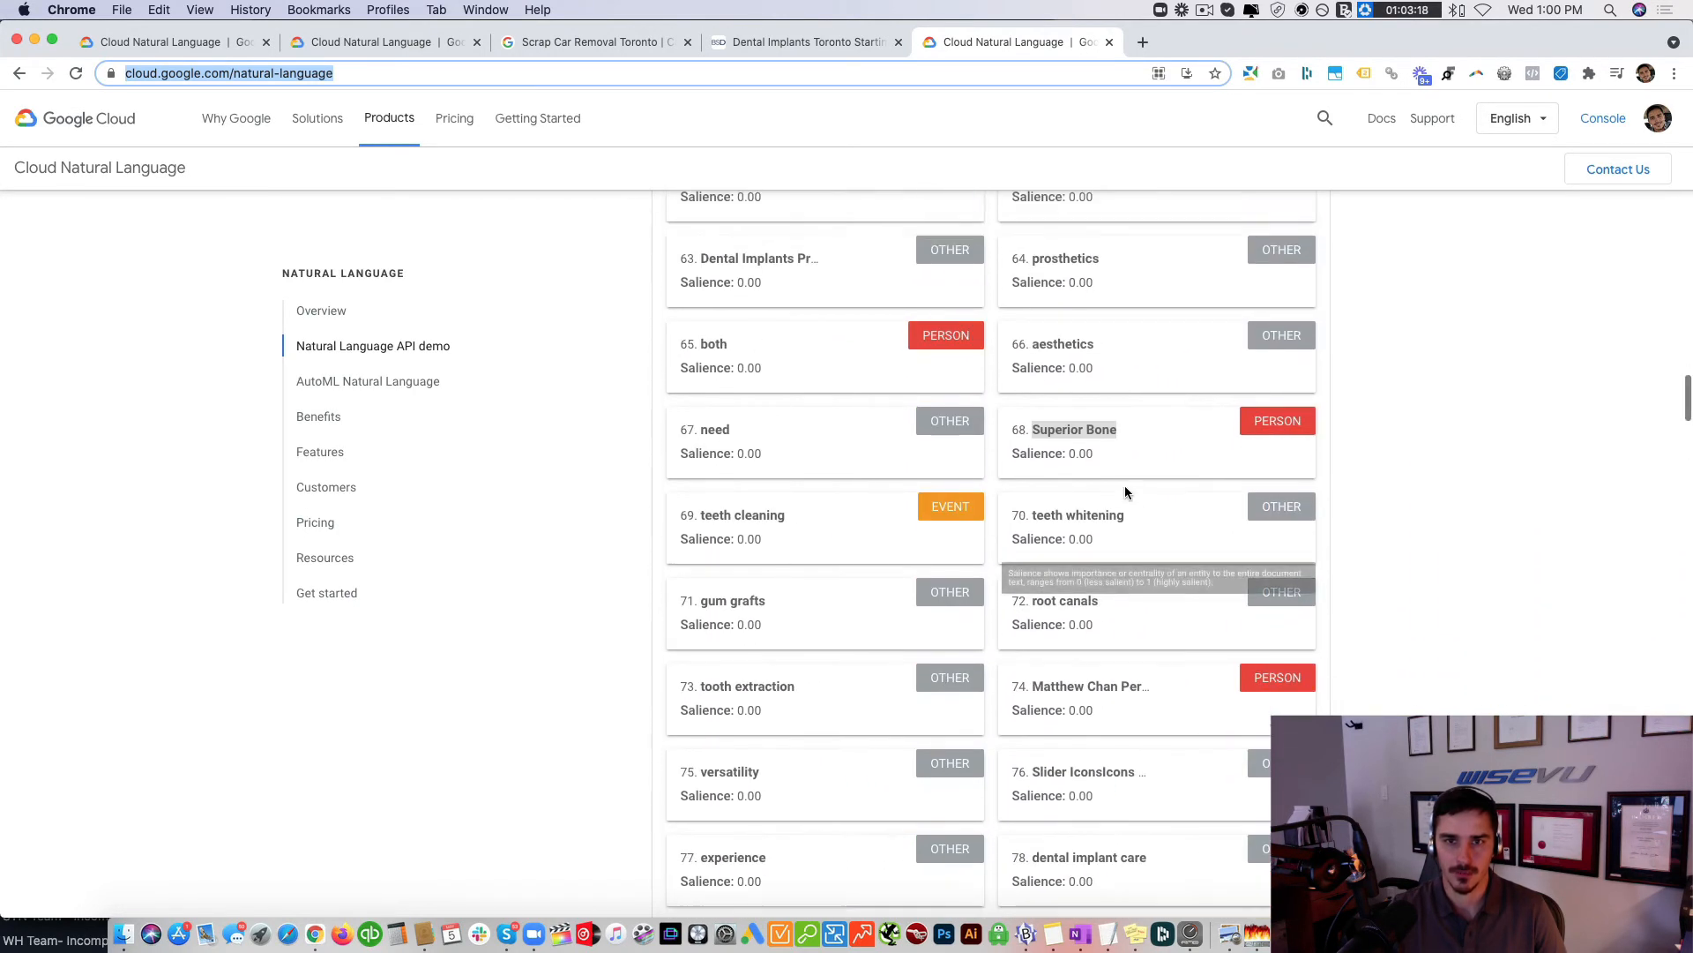
left_click(1122, 491)
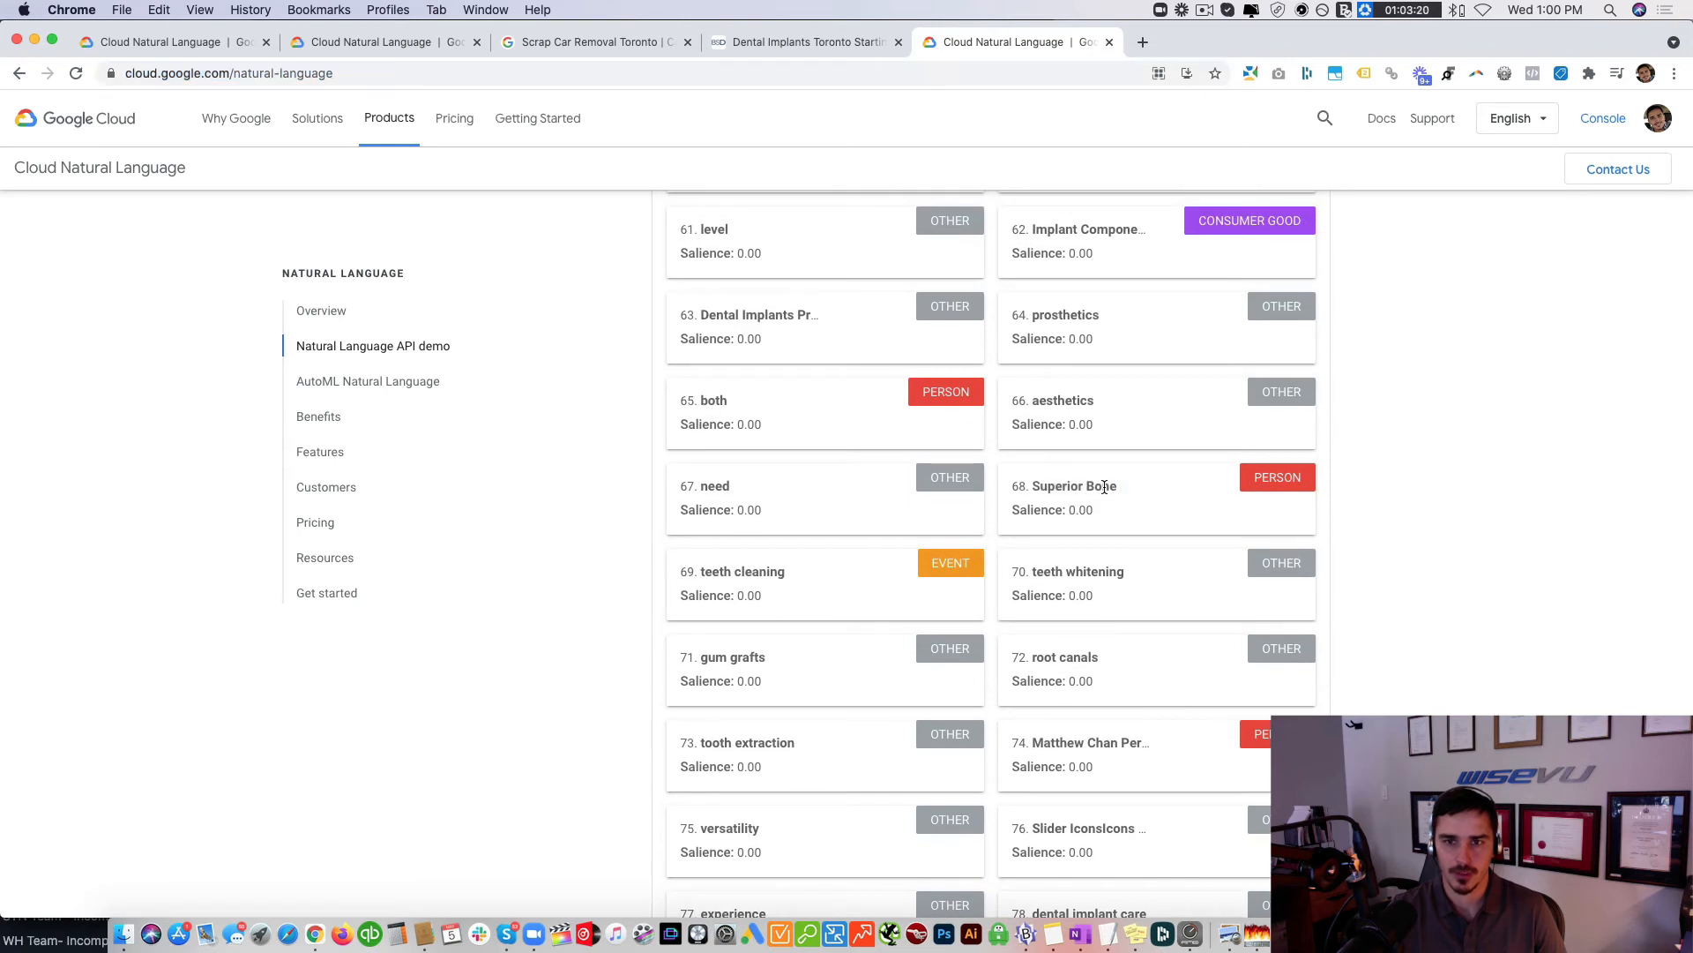
left_click_drag(1116, 487, 1041, 486)
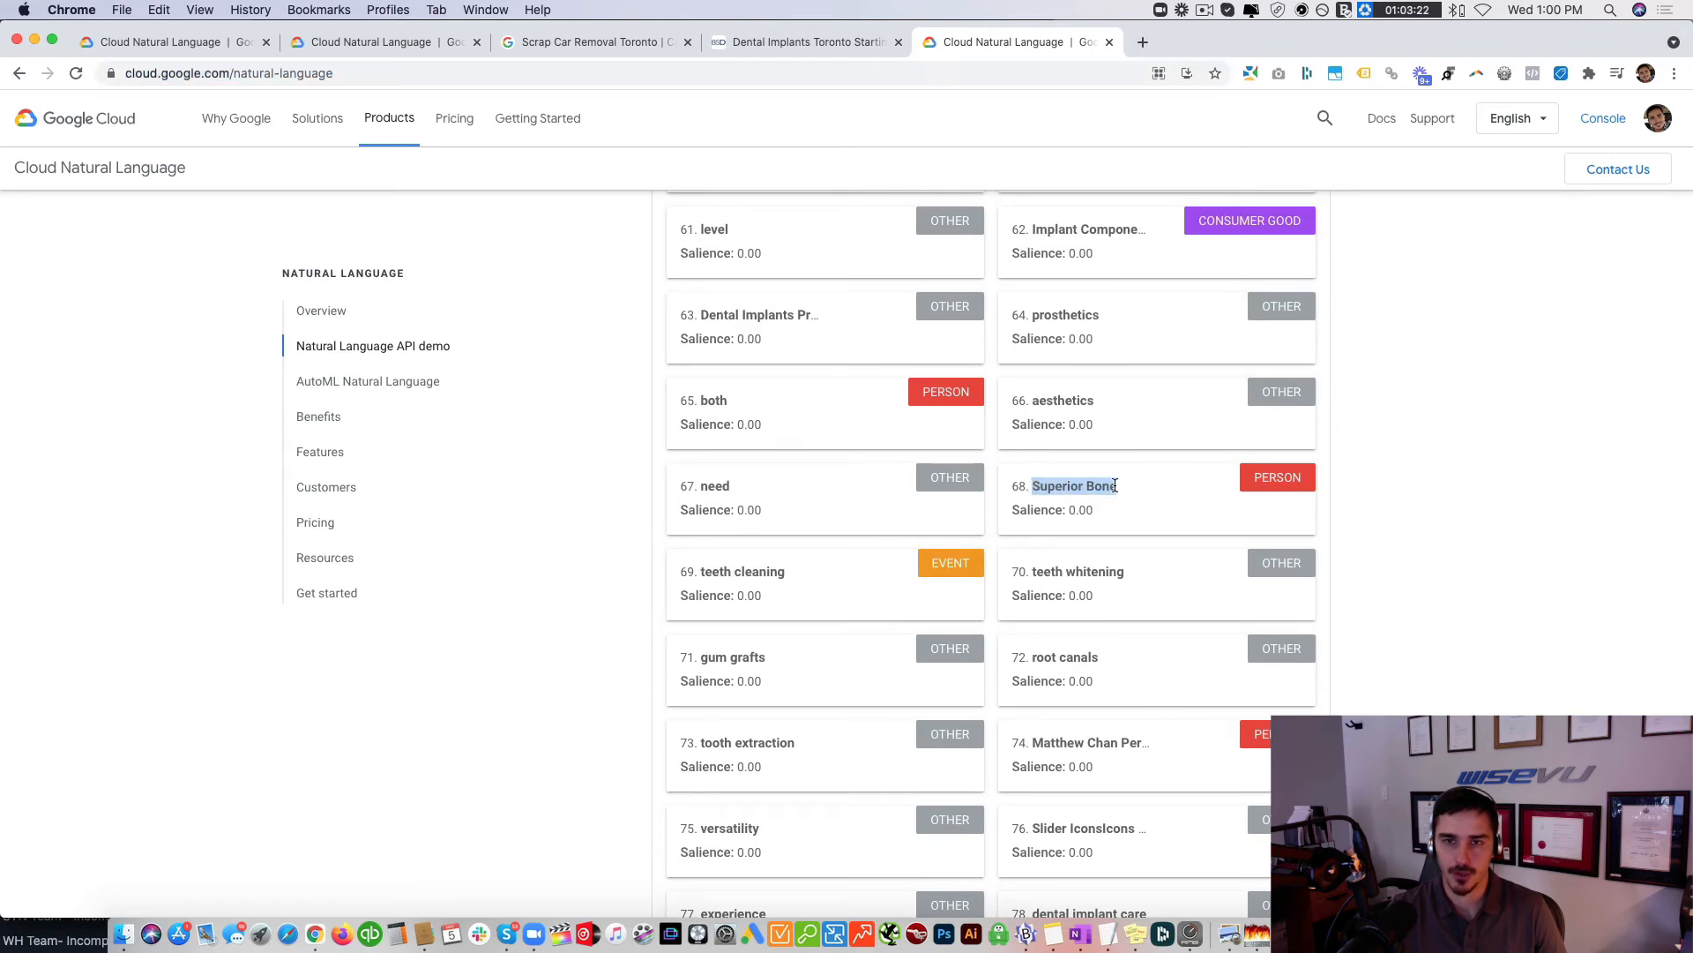
left_click(1041, 486)
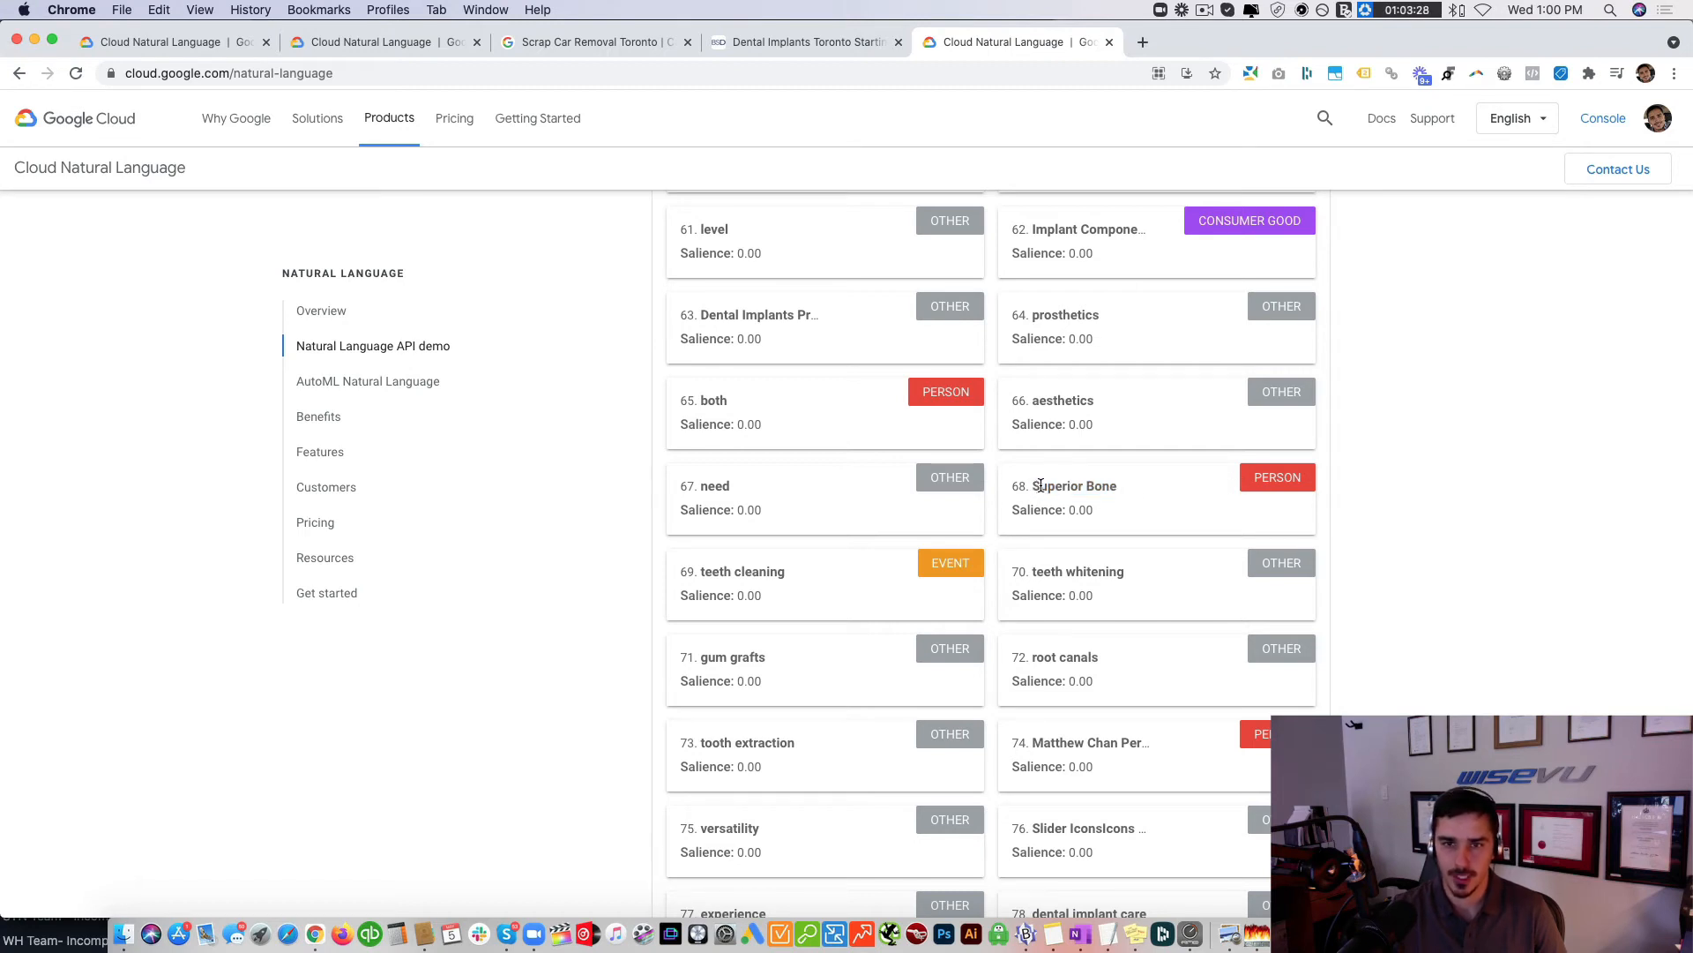
left_click_drag(1093, 486, 1089, 486)
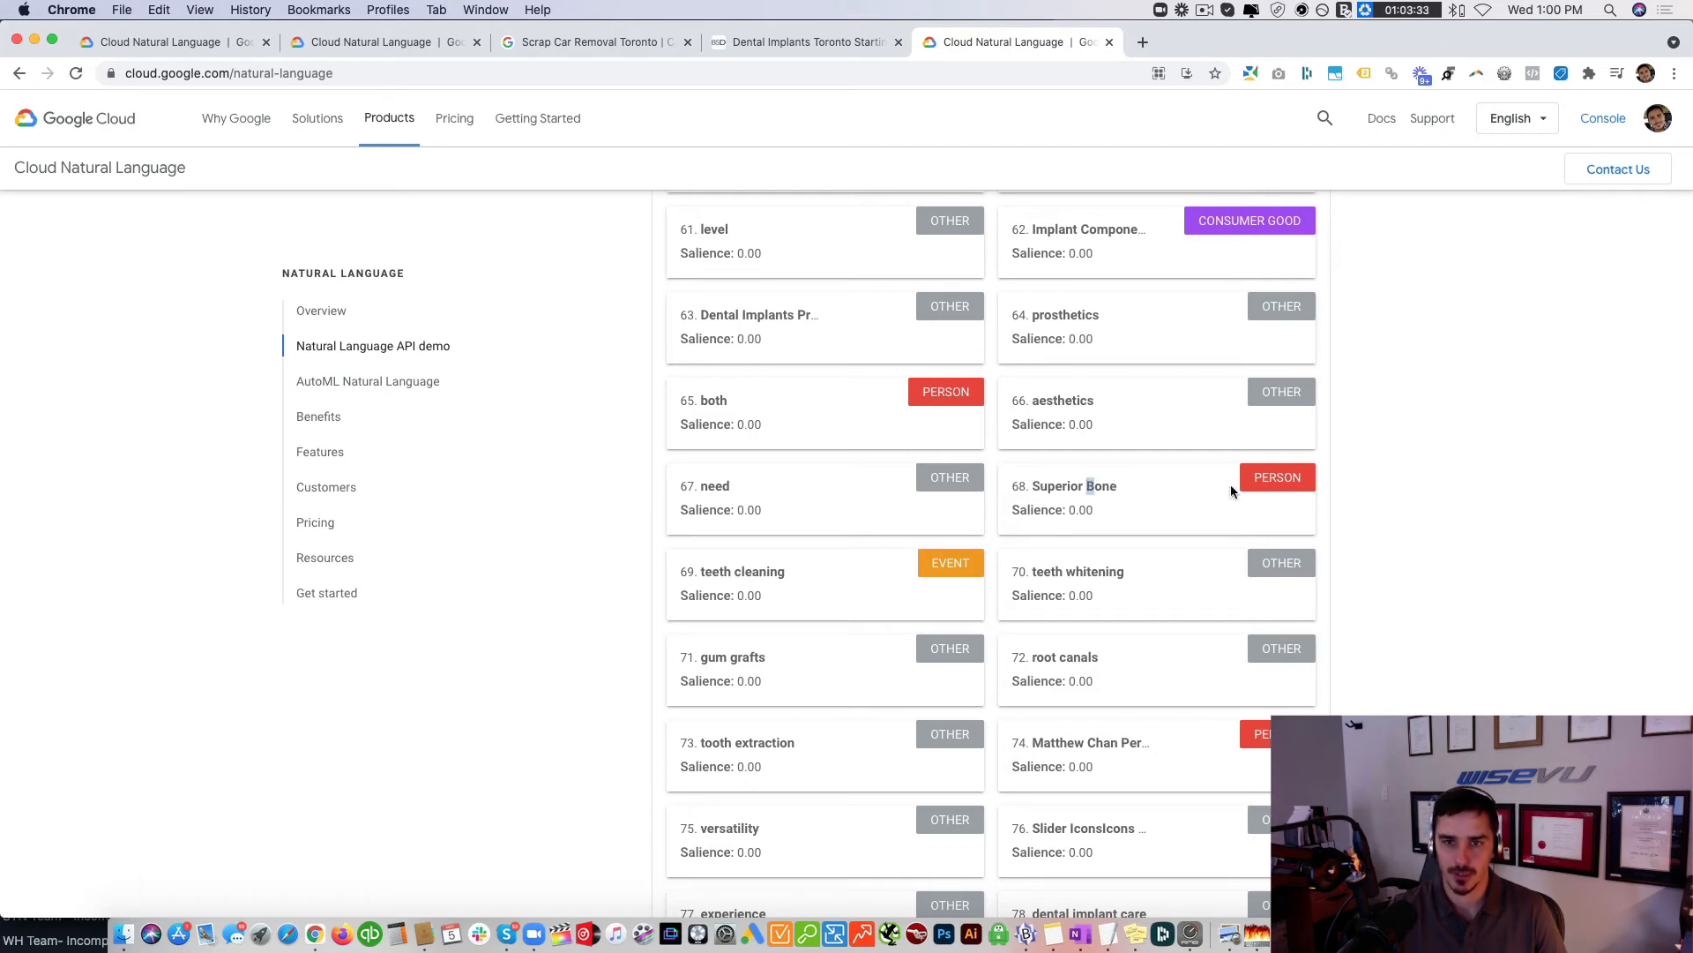
left_click(1116, 484)
Step: Highlight the single-word "Superior" entity in the dental implants results and check its category
scroll(1115, 484, "down", 6)
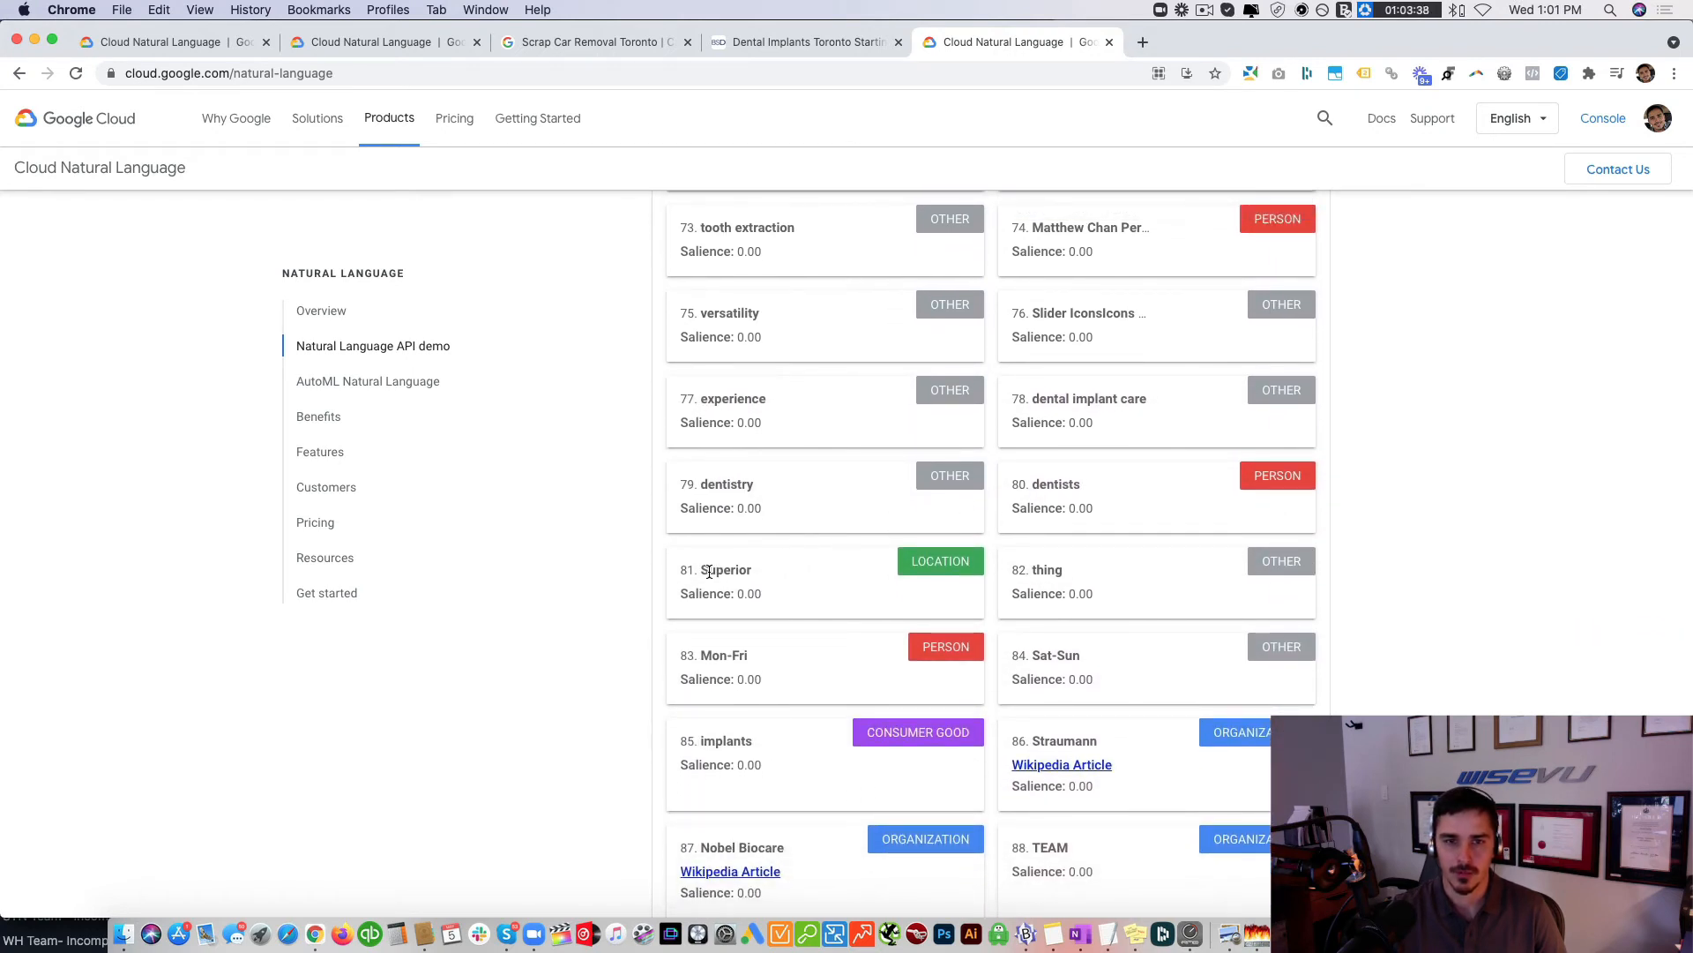
left_click_drag(702, 570, 771, 569)
left_click(759, 568)
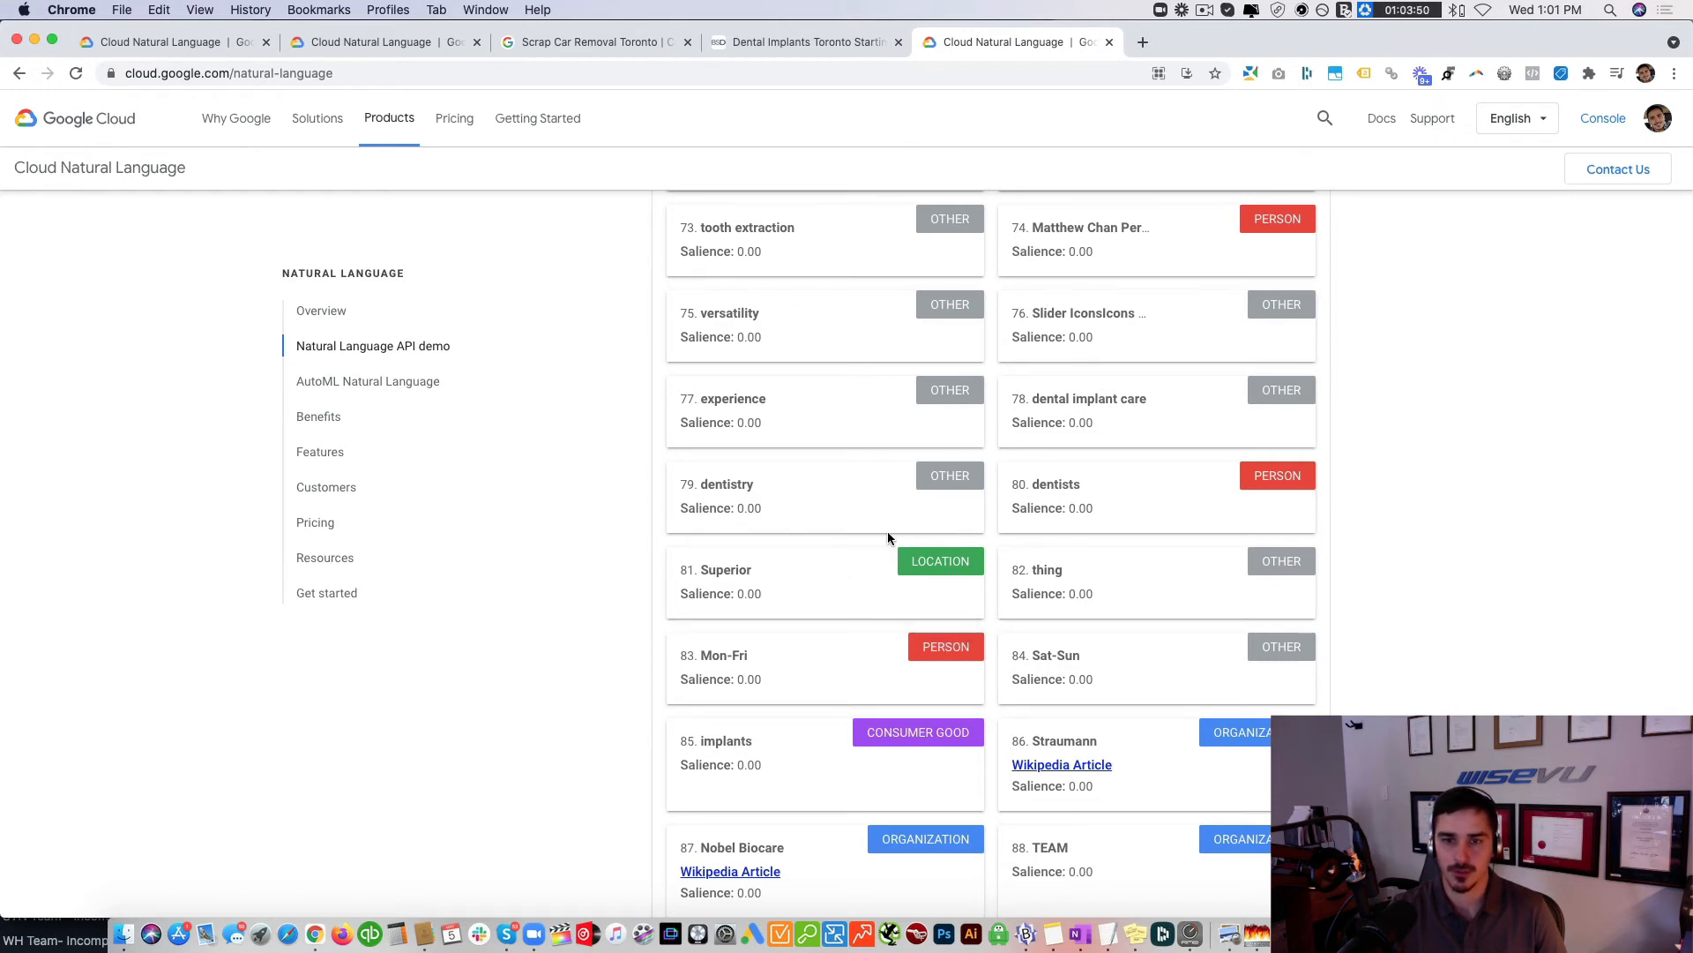
Step: Check the content categories the Natural Language API assigns to the dental implants page text
scroll(820, 560, "up", 20)
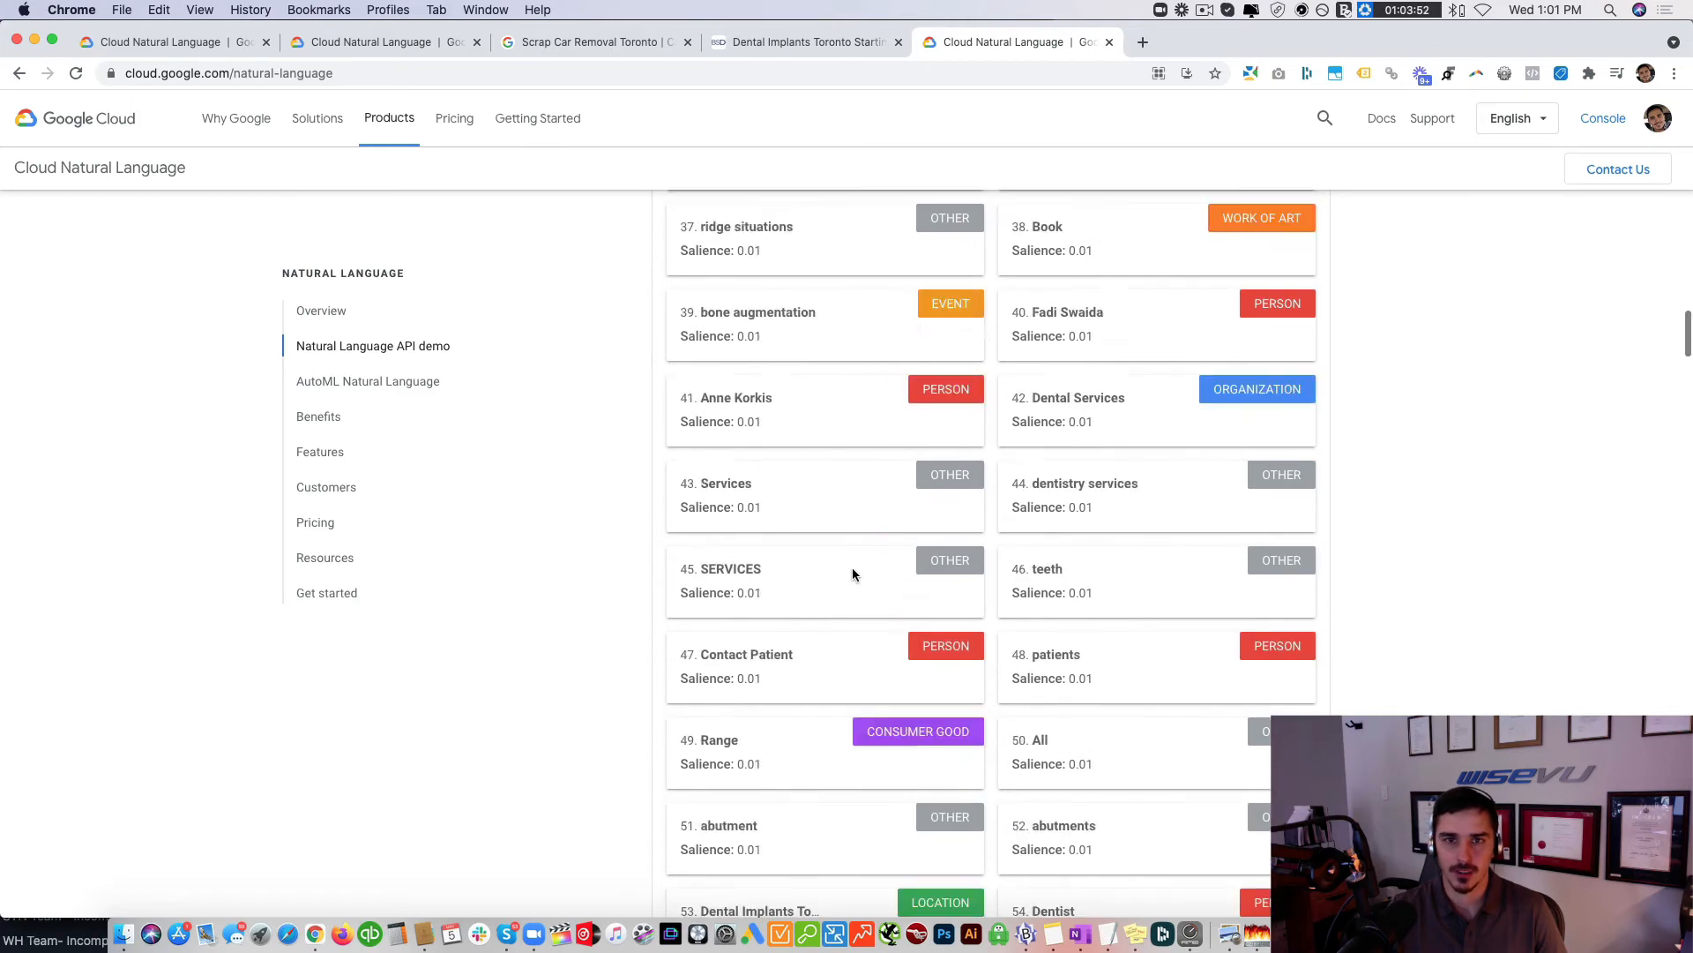
scroll(852, 574, "up", 2)
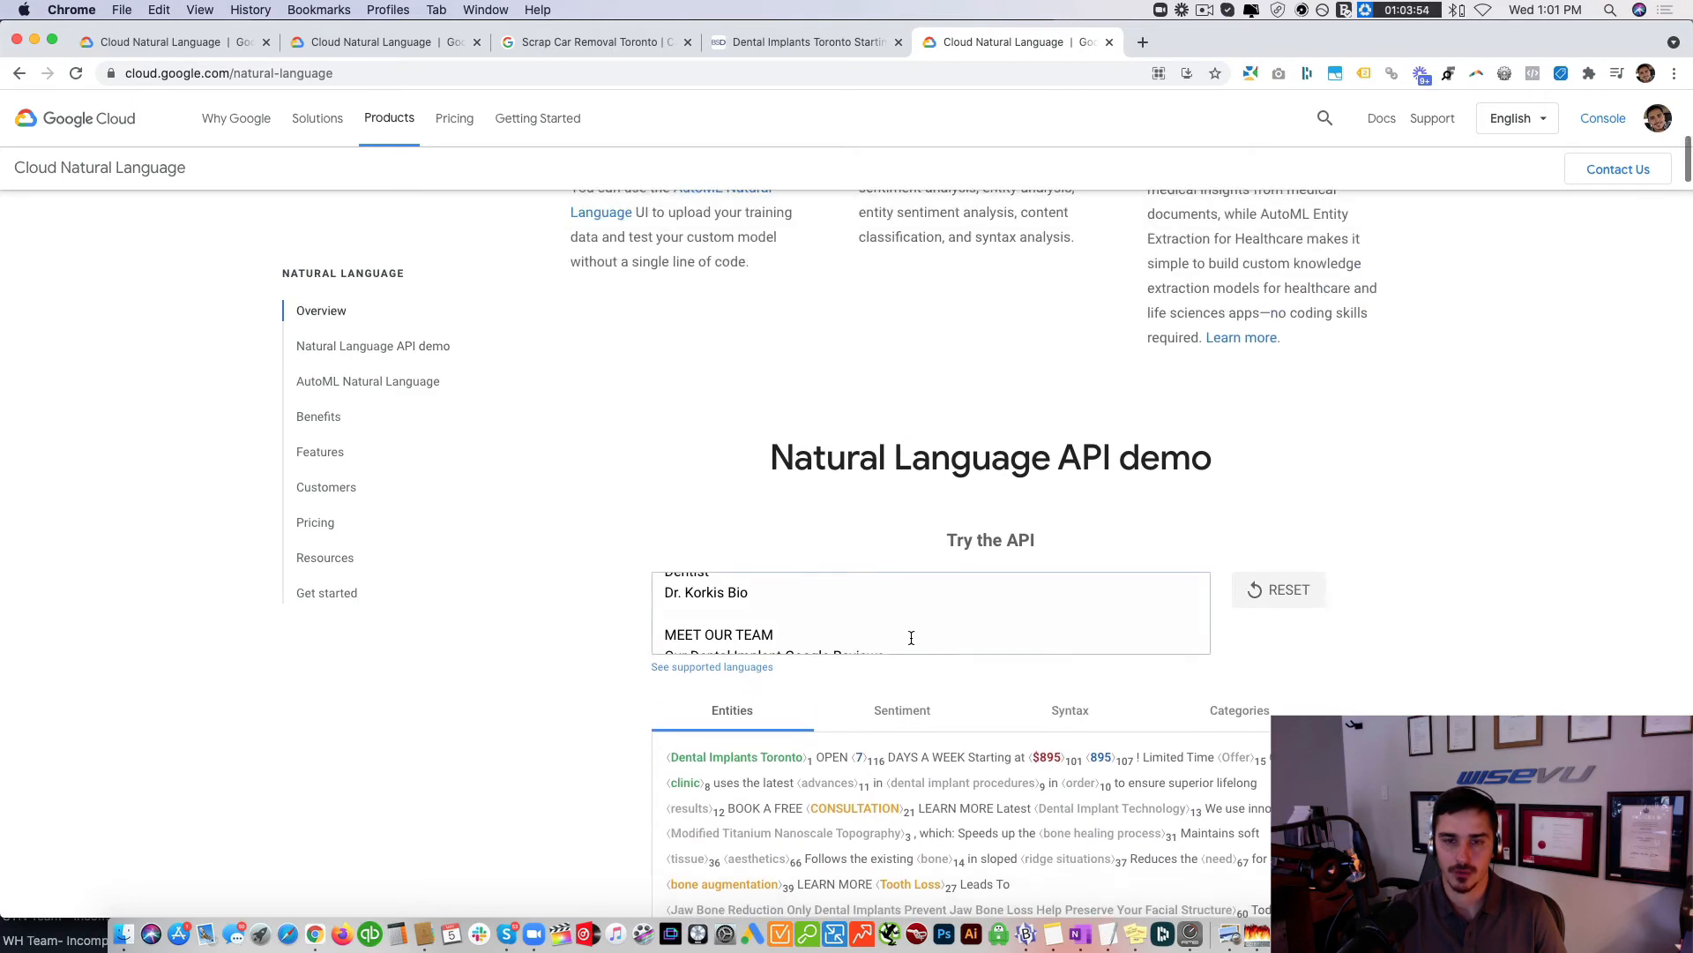
left_click(1263, 716)
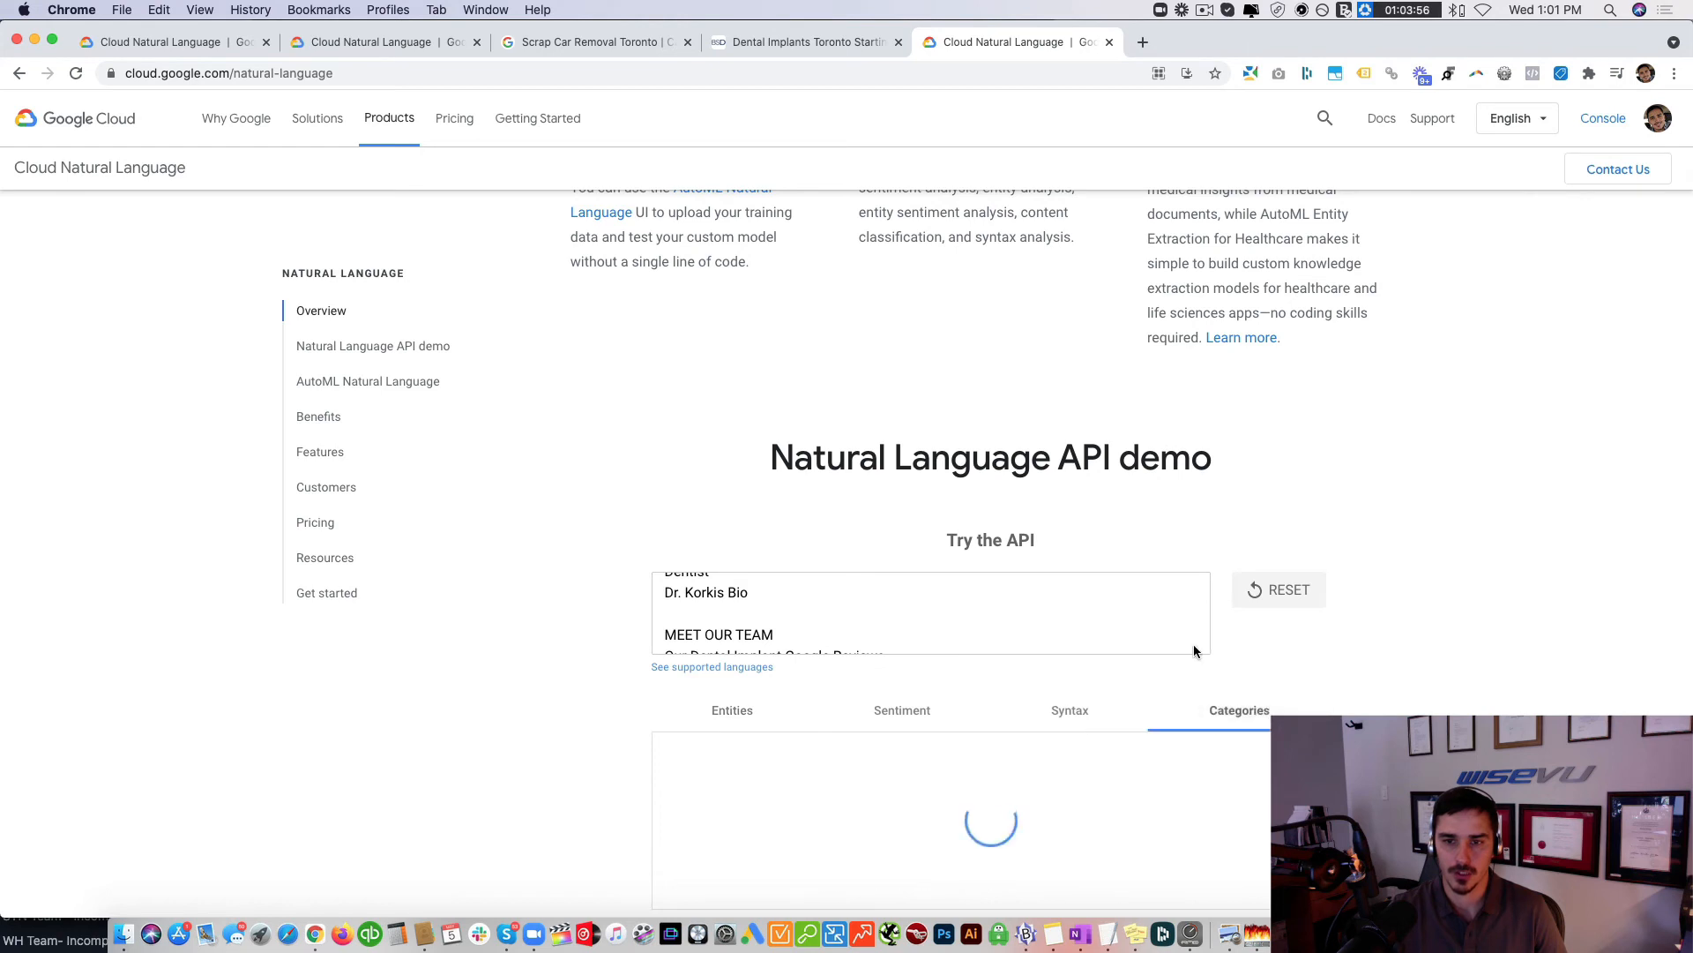
scroll(1514, 636, "down", 4)
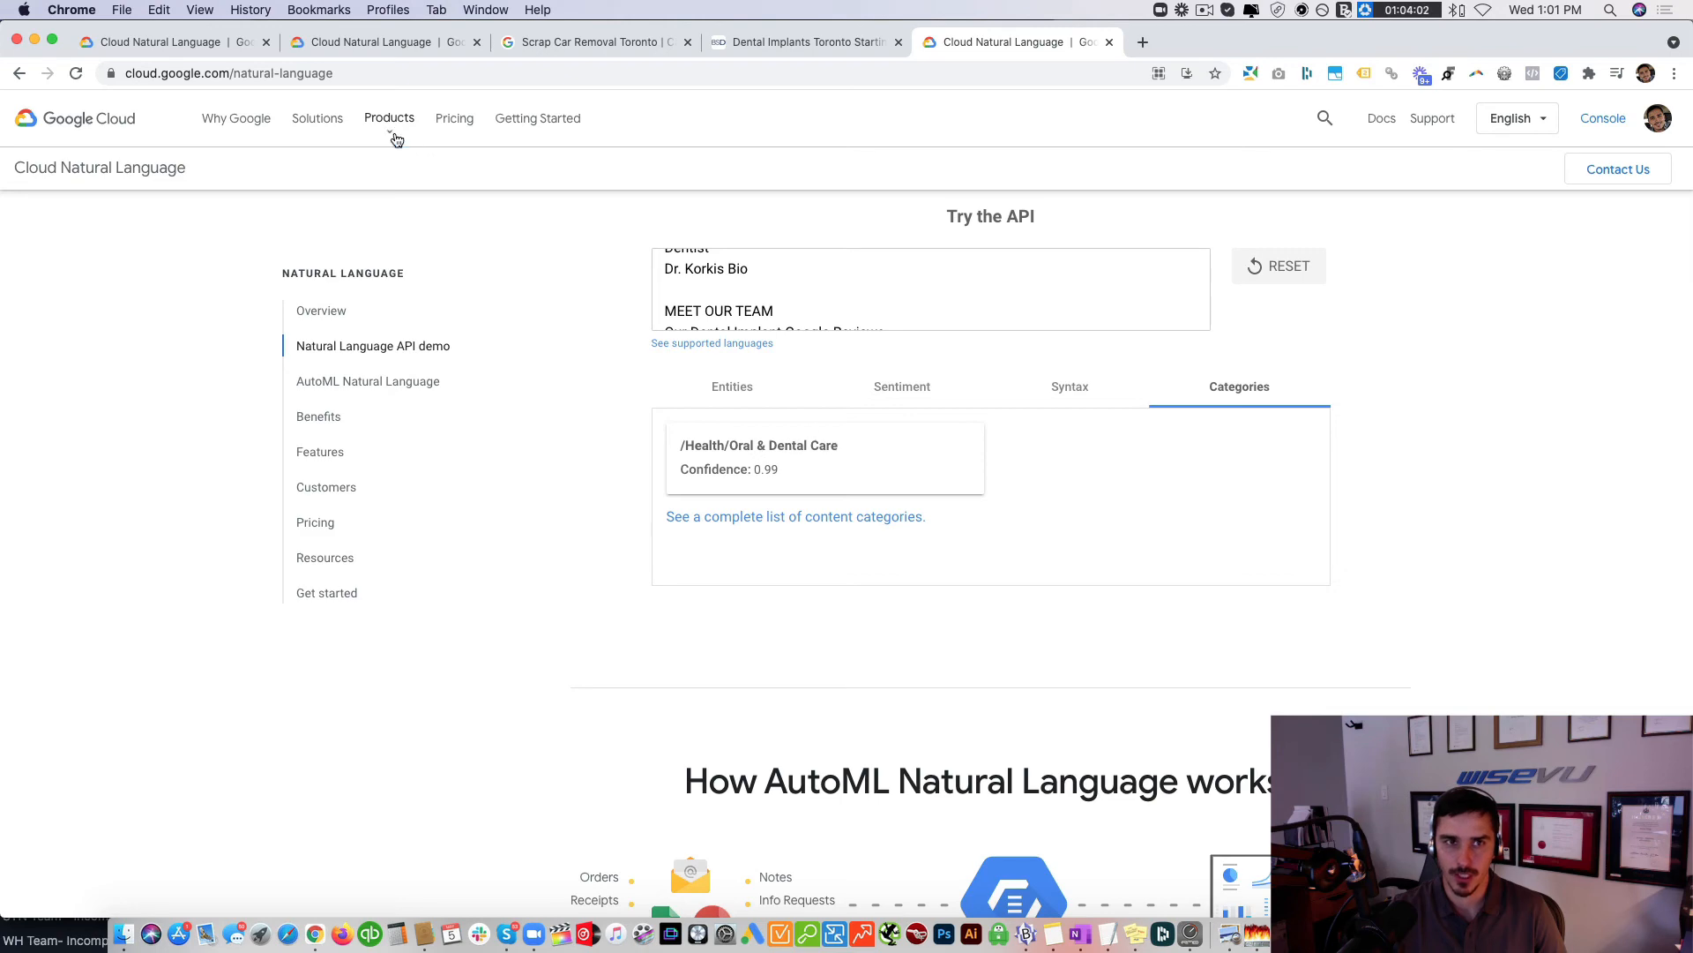
Step: Check the content categories assigned to the scrap car removal text, highlighting "Energy & Utilities" in the Business & Industrial category
left_click(339, 44)
scroll(958, 517, "down", 10)
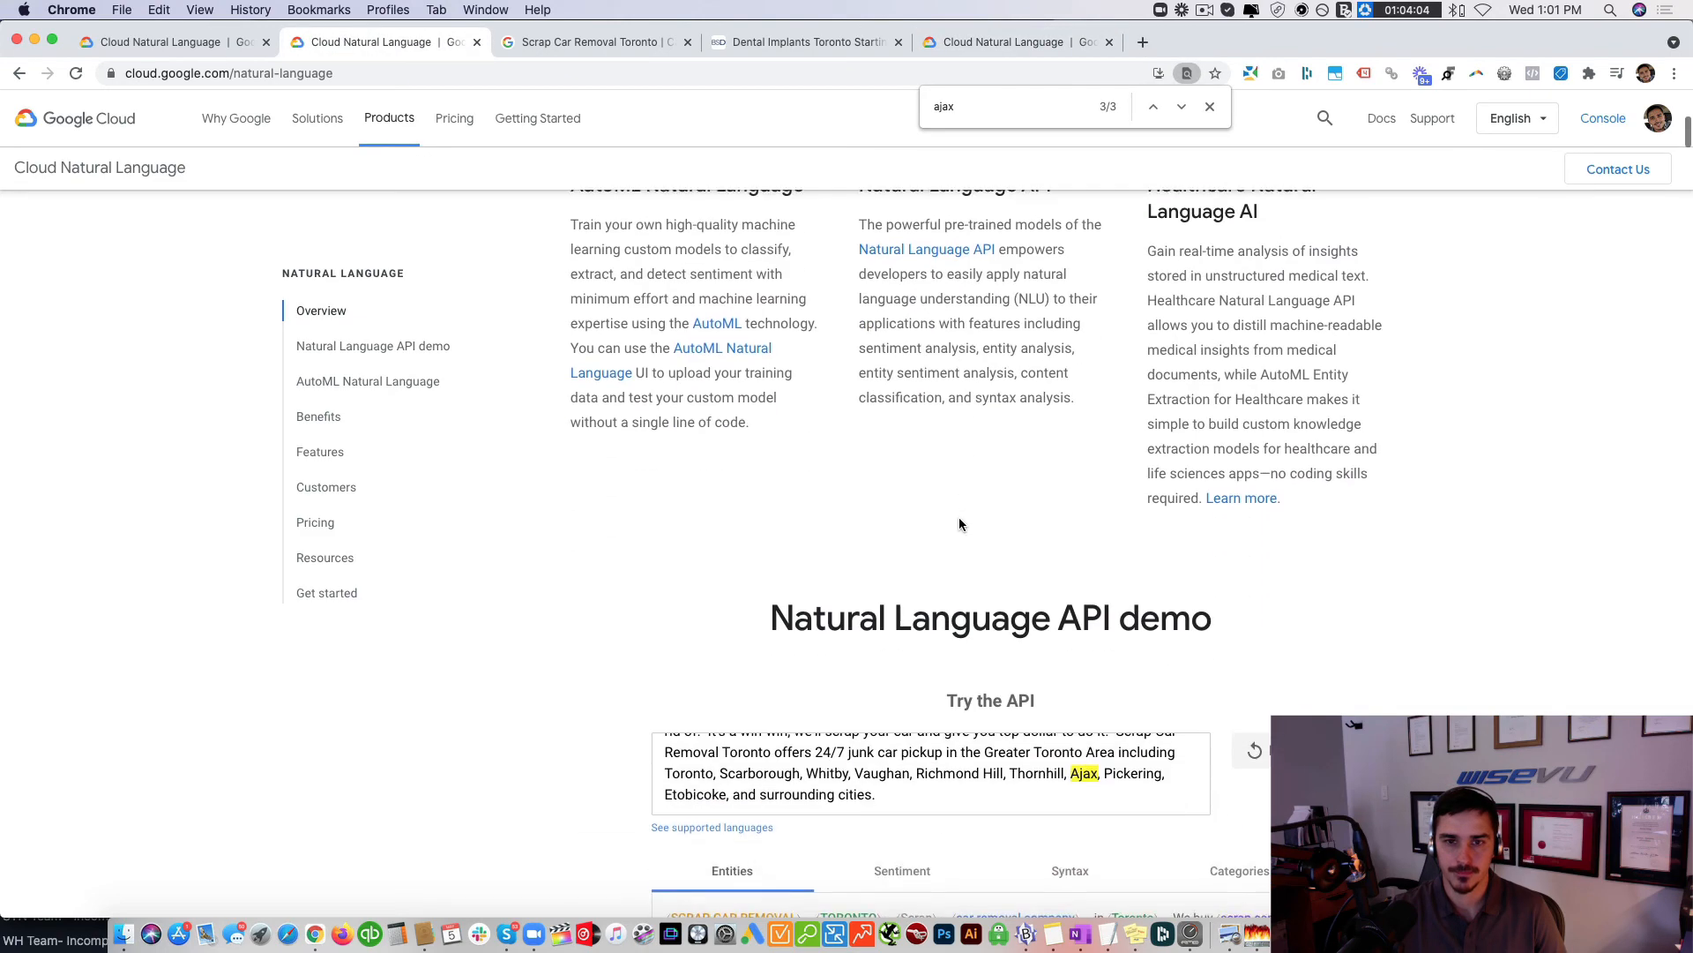
left_click(1239, 494)
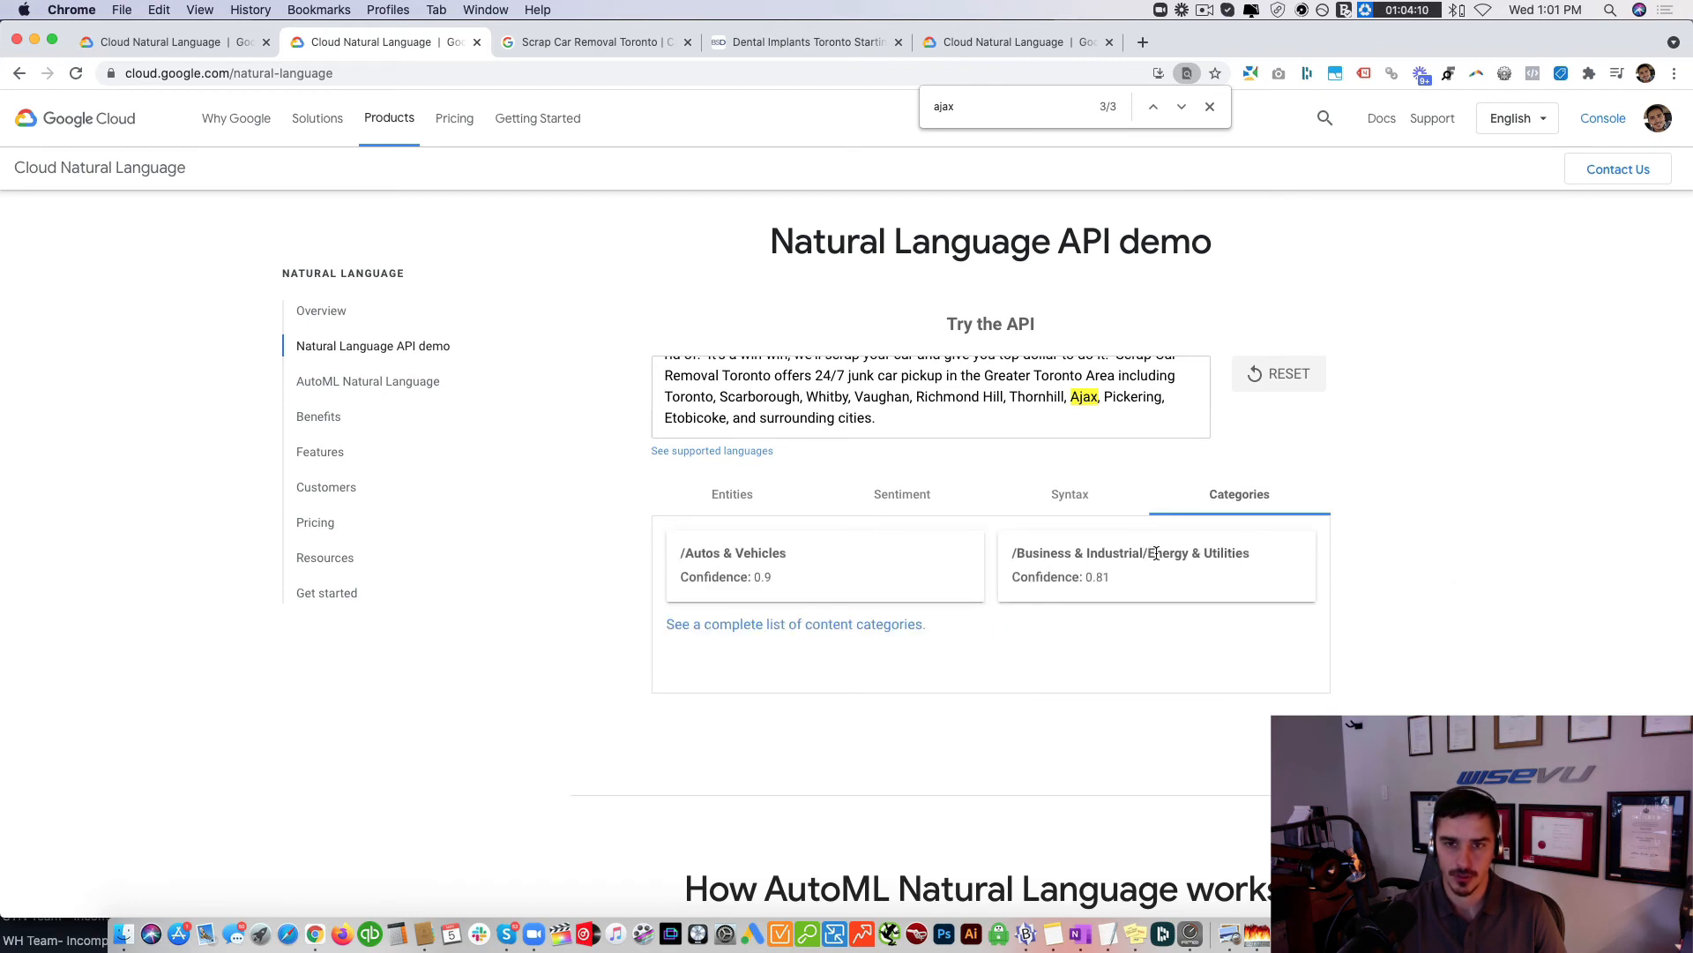
left_click_drag(1146, 553, 1256, 550)
left_click(1253, 554)
Step: Open the complete list of content categories and look through it as far as the Business & Industrial subcategories
left_click(881, 631)
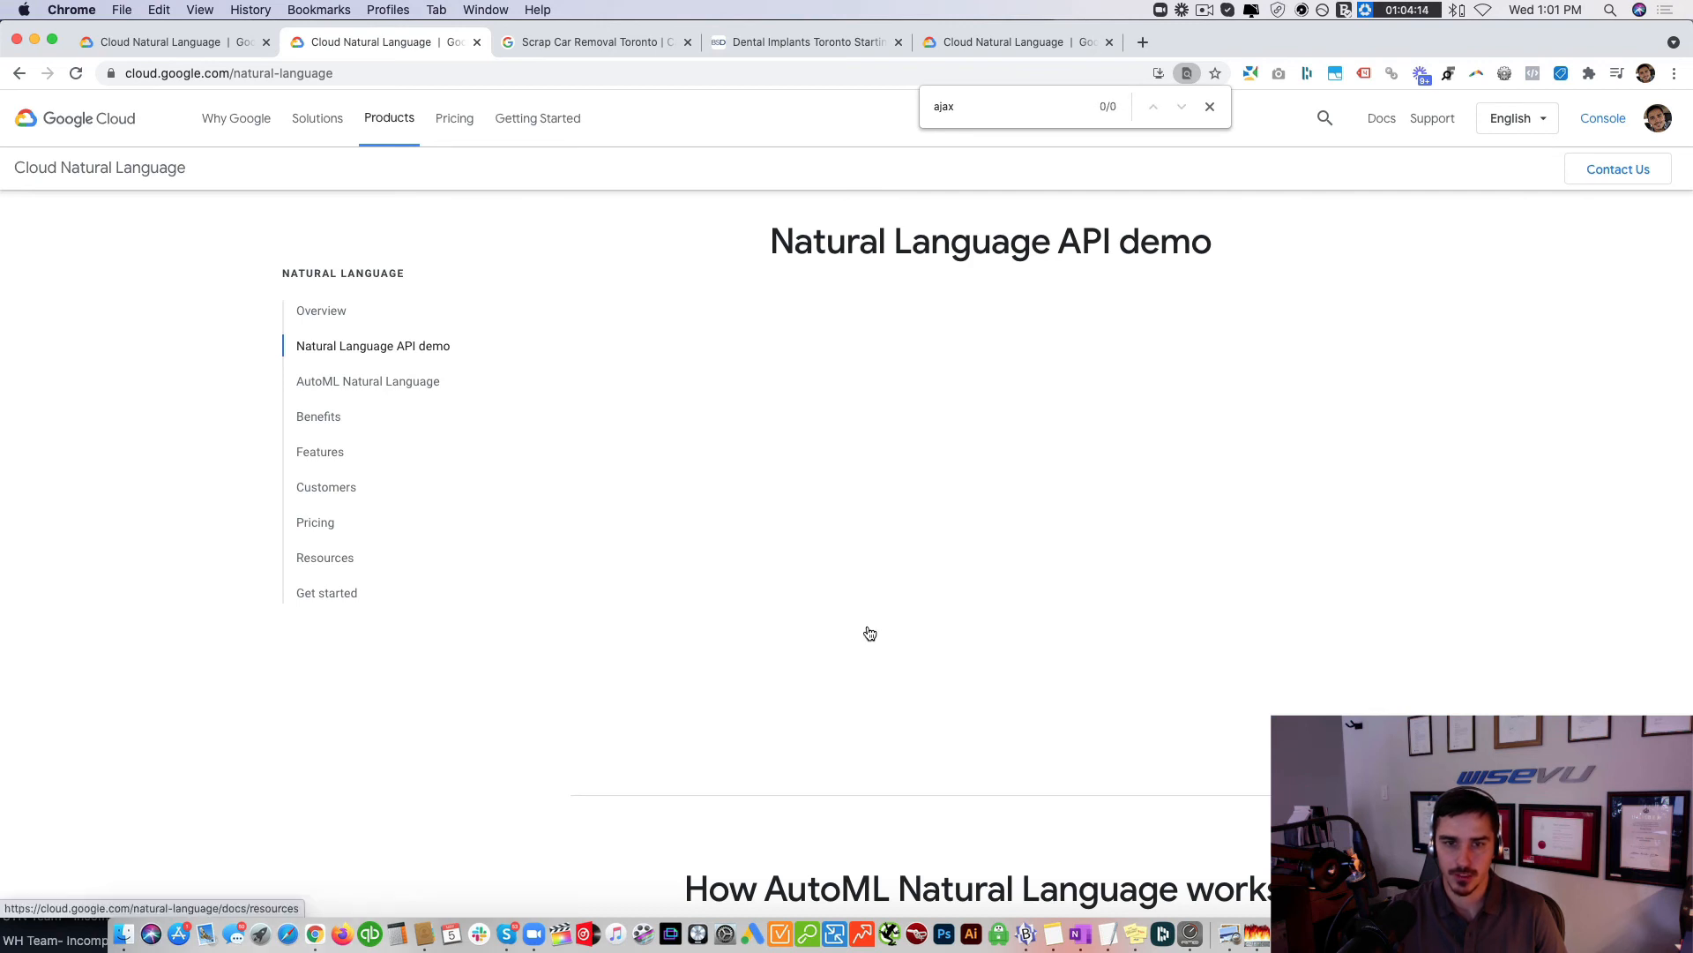
scroll(1066, 546, "down", 10)
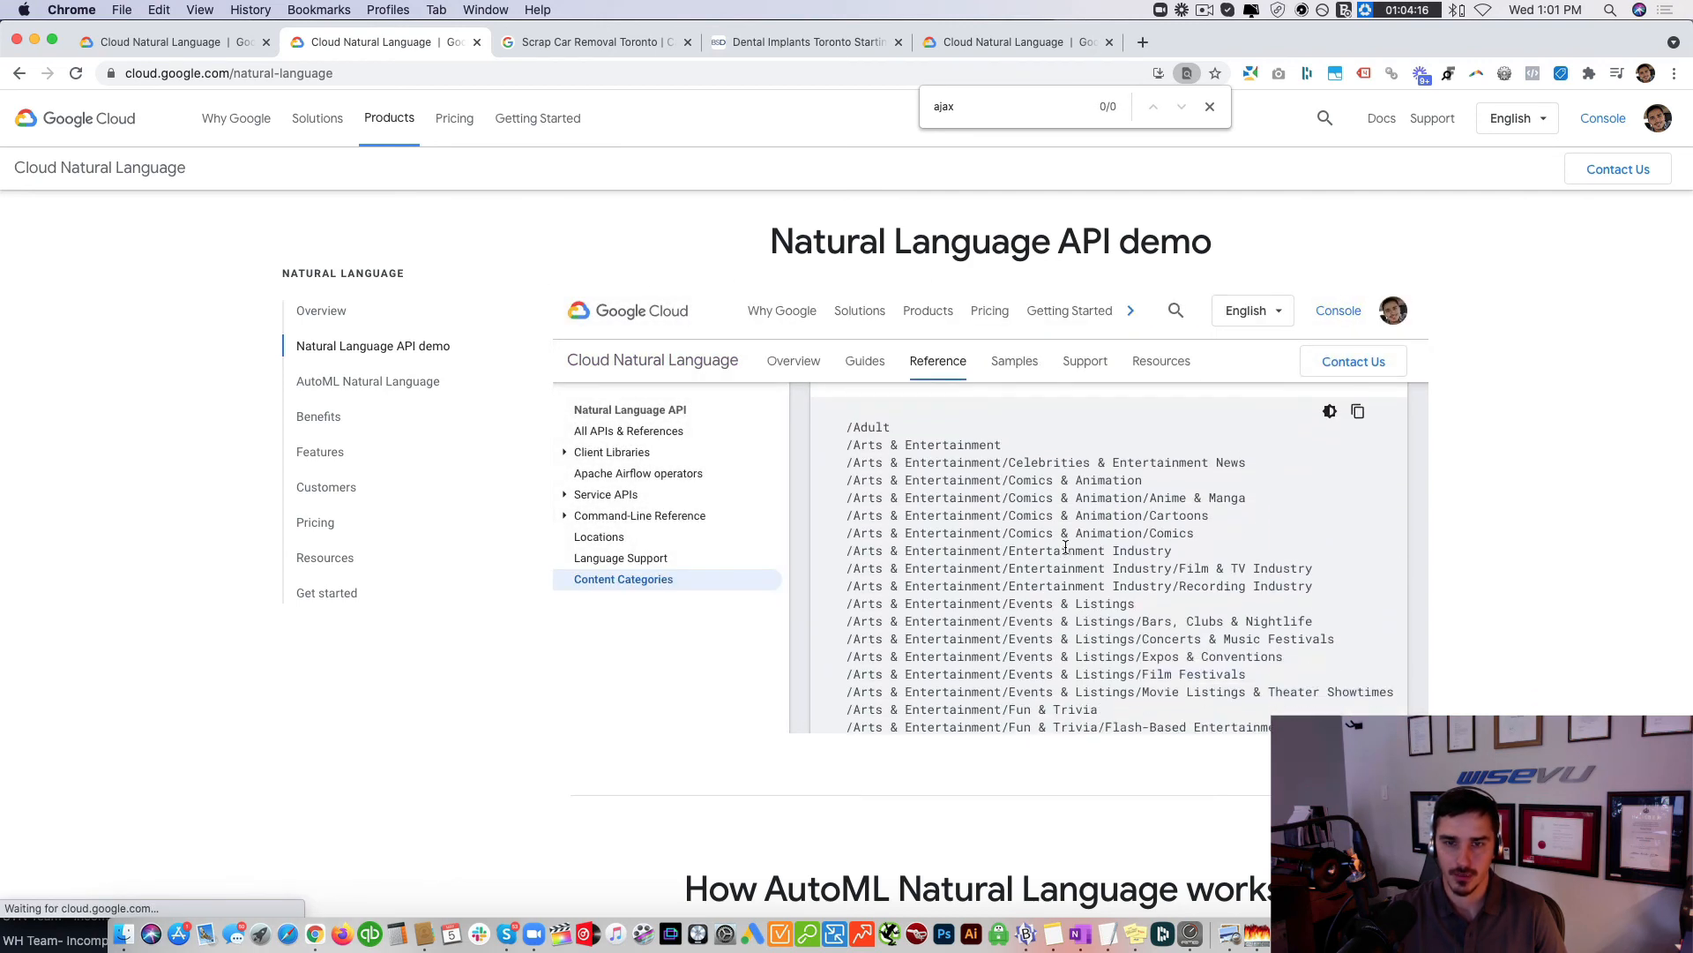
scroll(1065, 547, "down", 10)
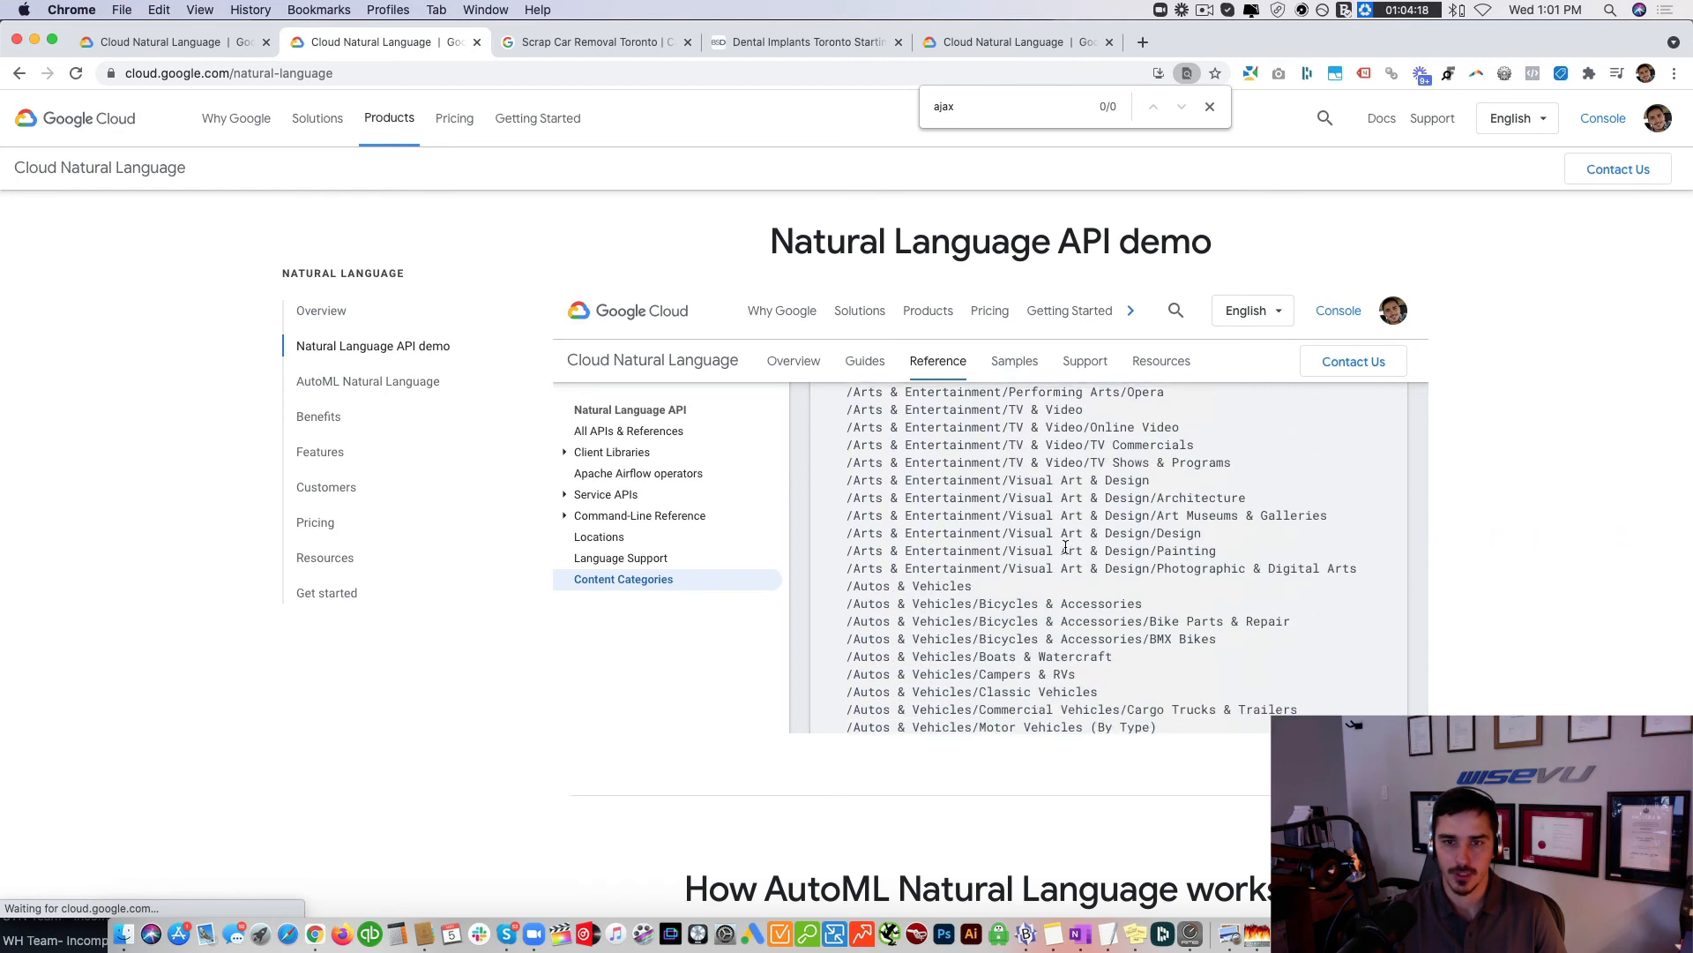
scroll(1065, 547, "down", 10)
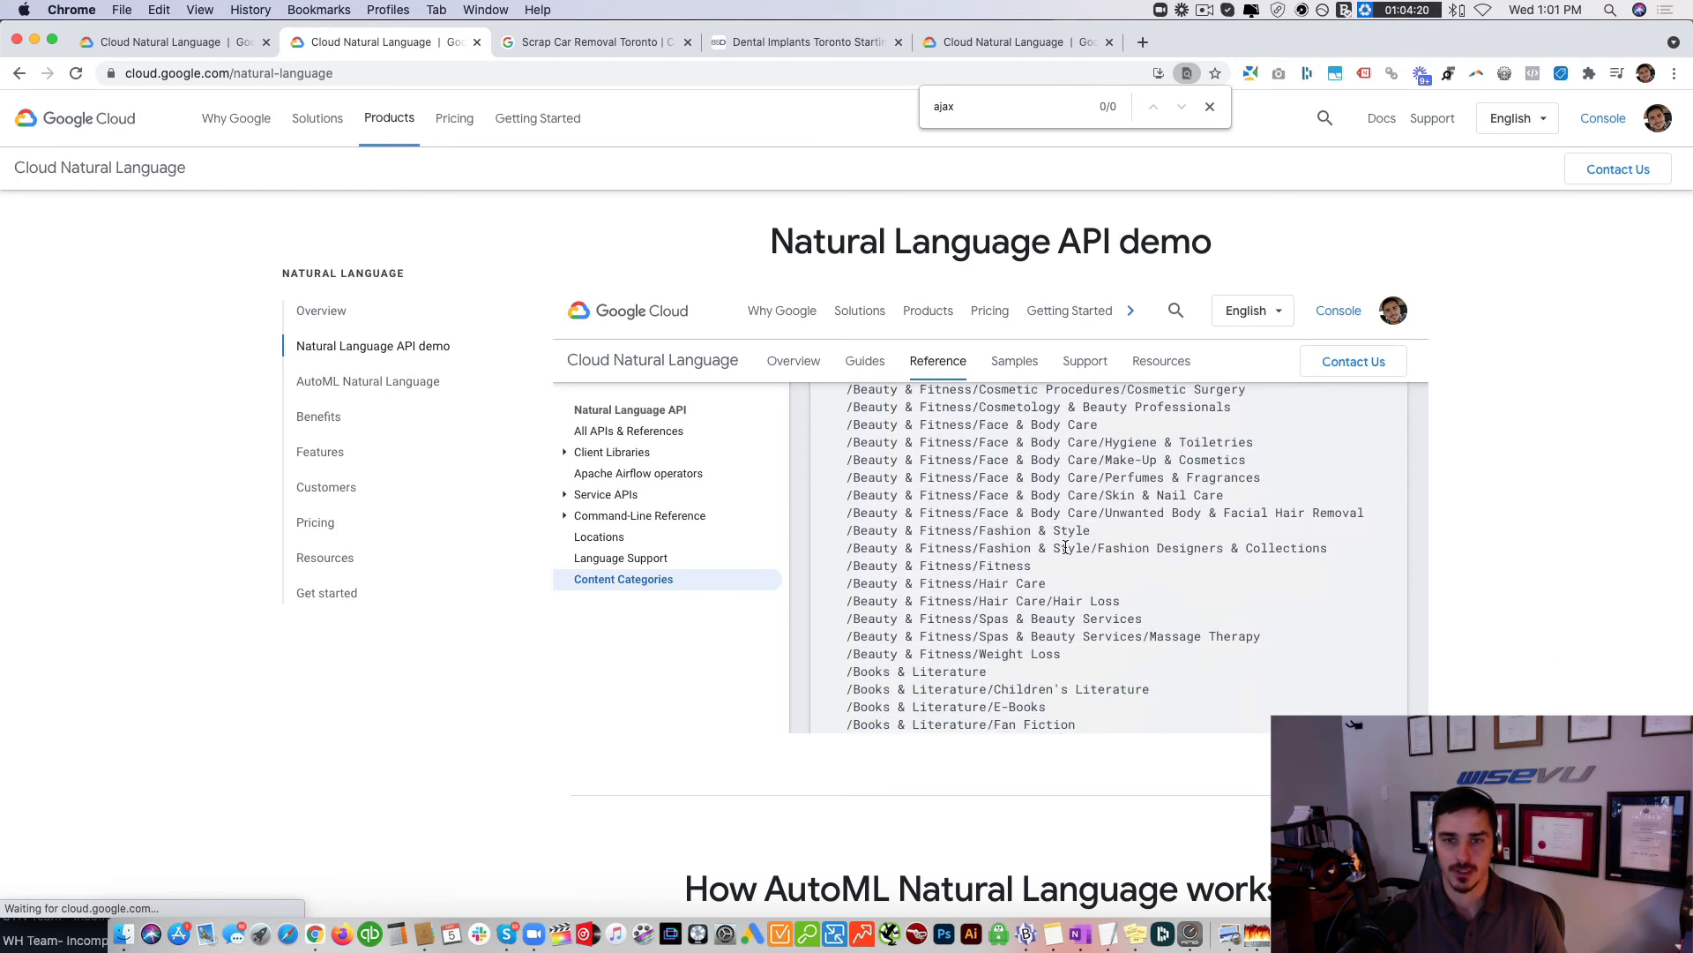
scroll(1066, 547, "down", 10)
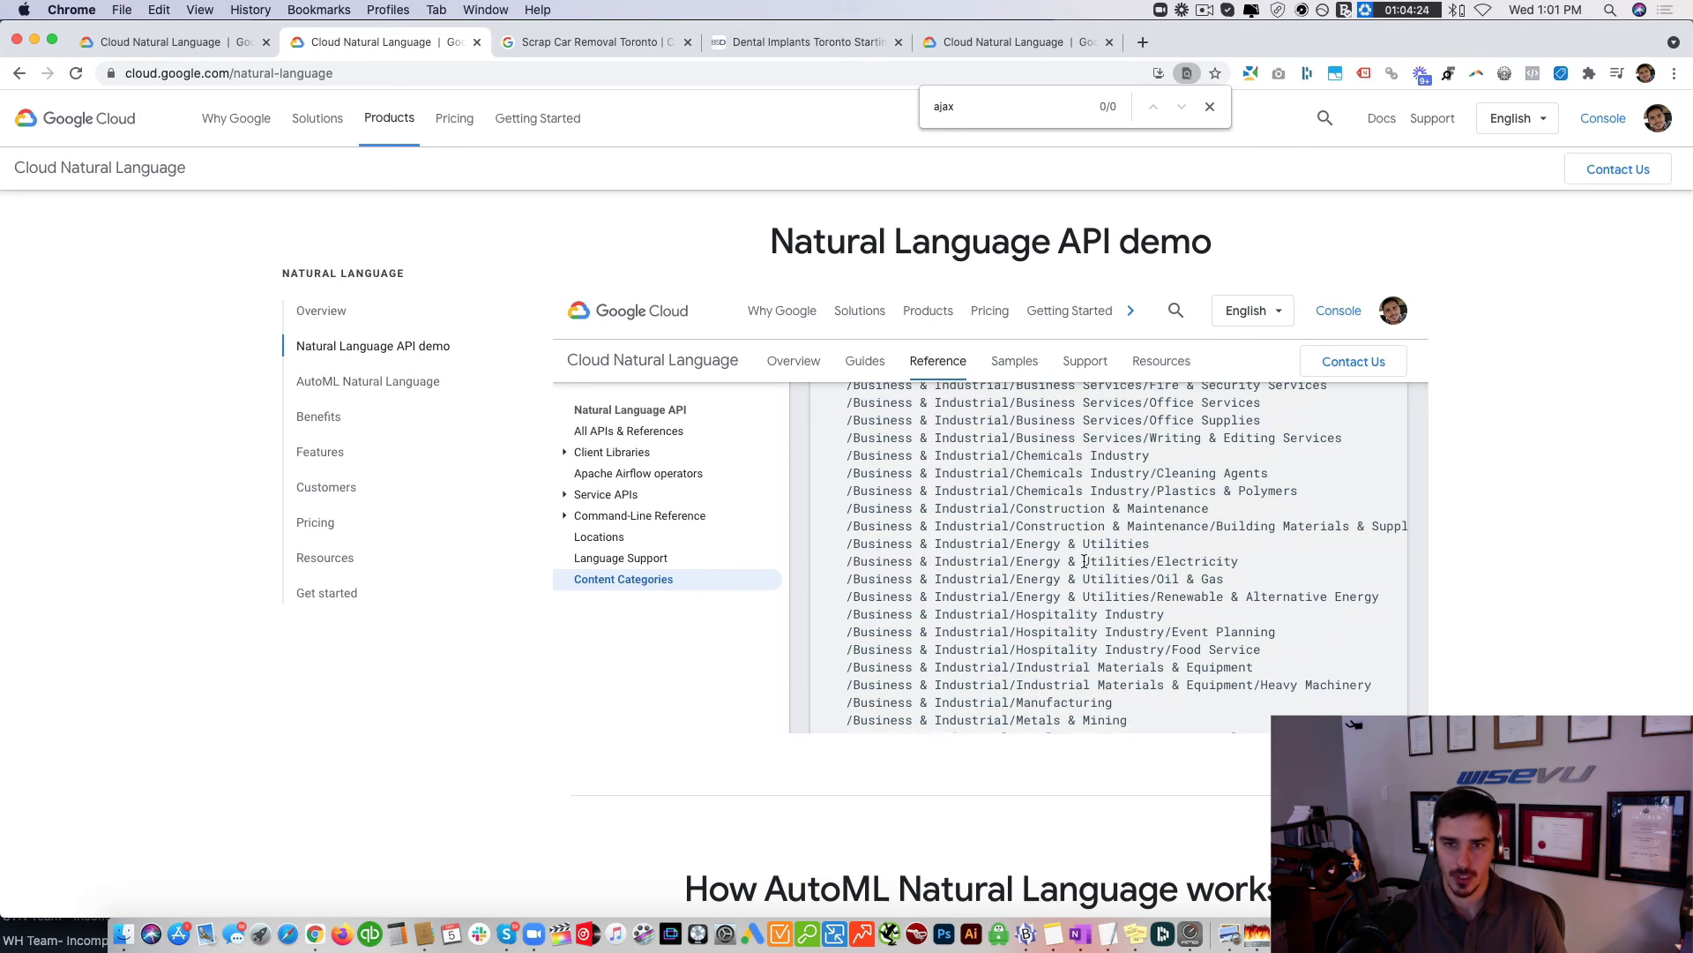
scroll(1084, 561, "down", 5)
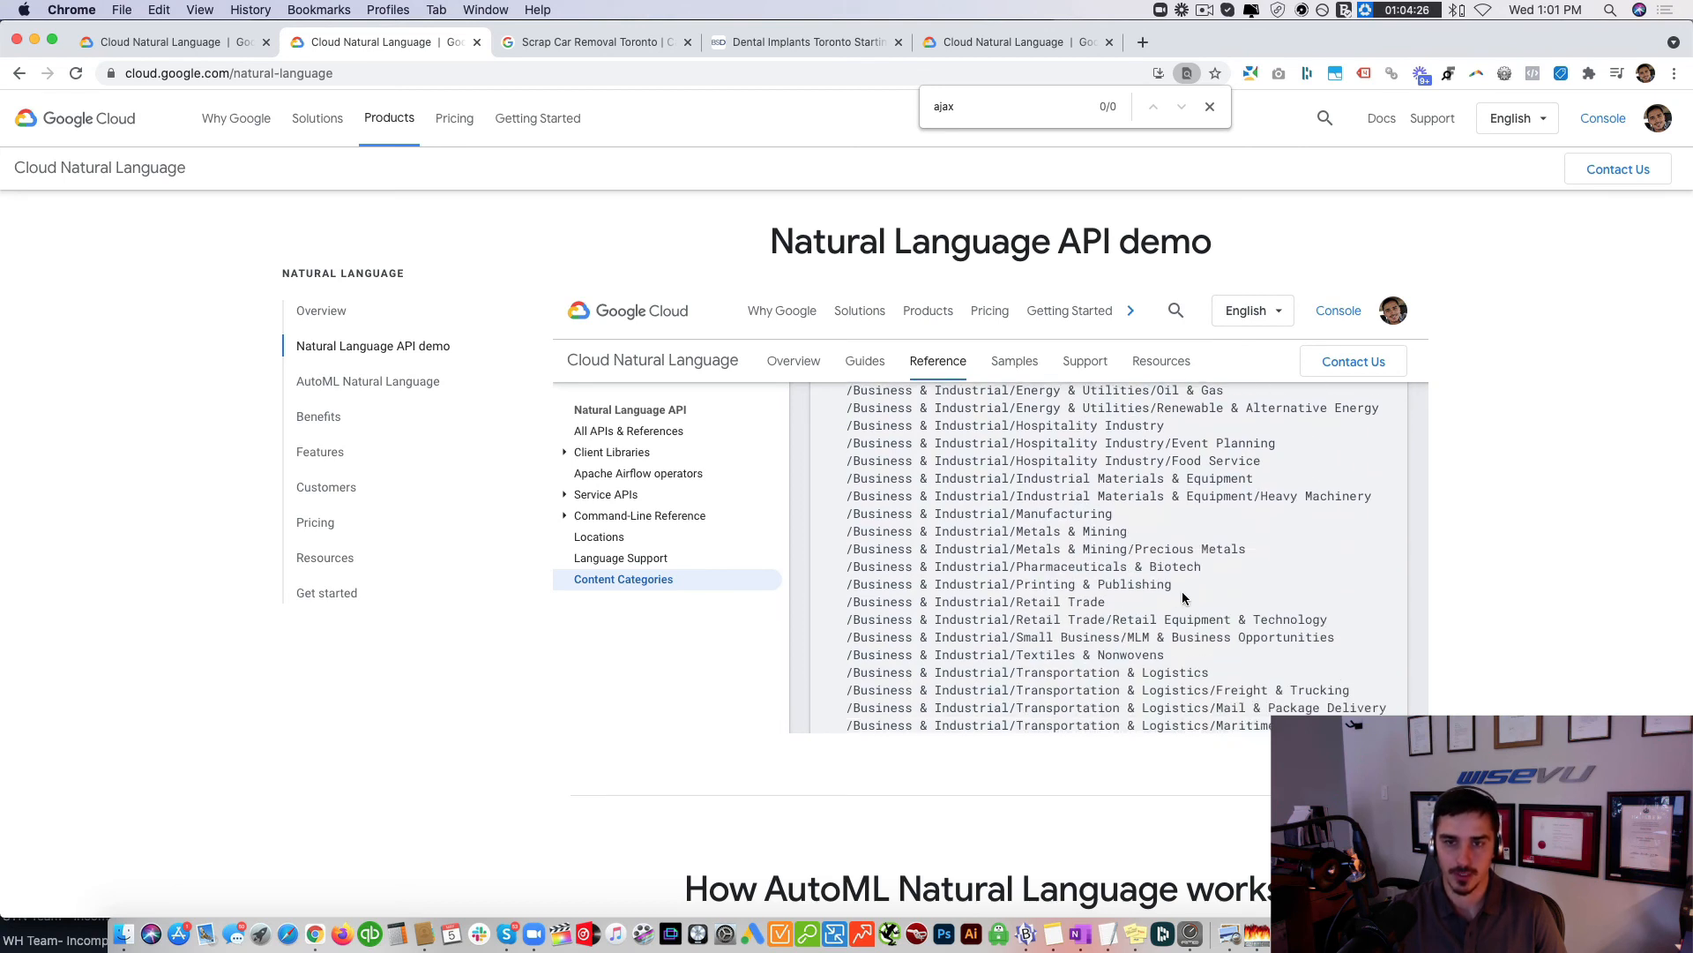
scroll(1186, 598, "down", 2)
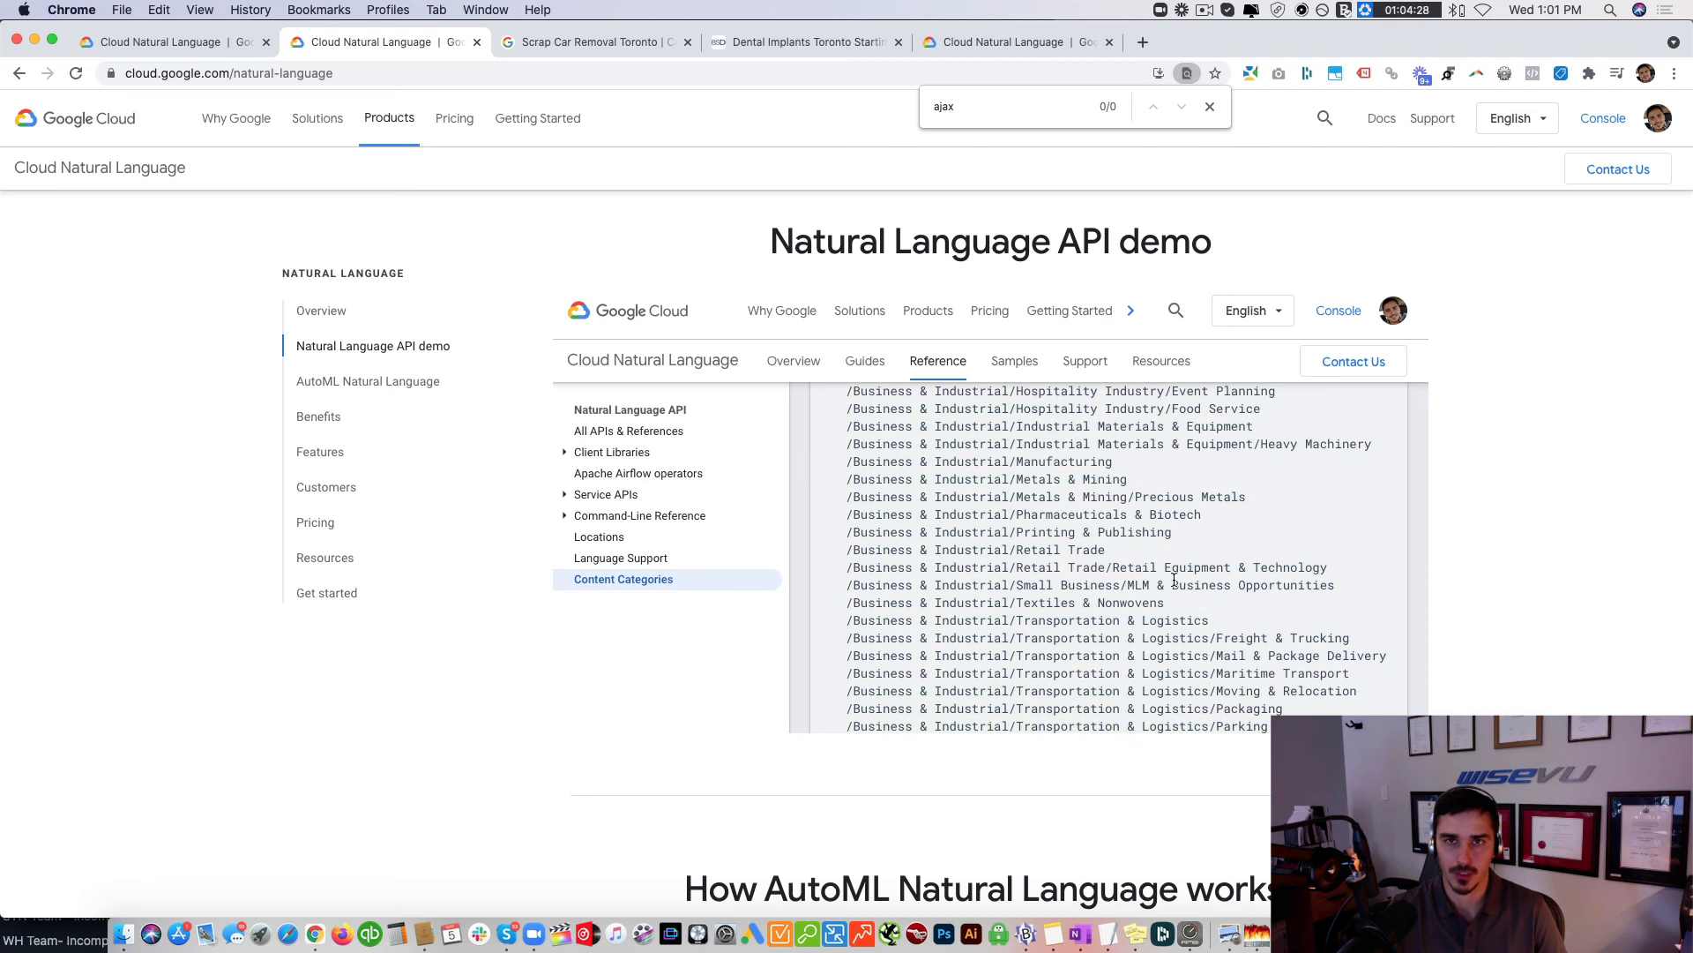